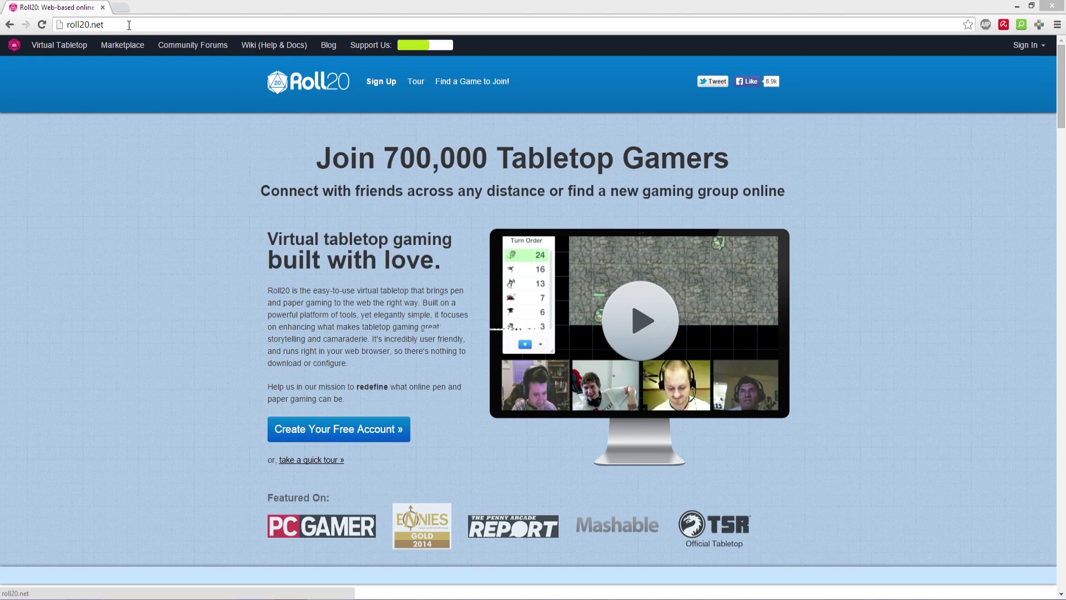
Bring the Roll20 page into focus and scroll through the landing page.
click(91, 25)
click(199, 203)
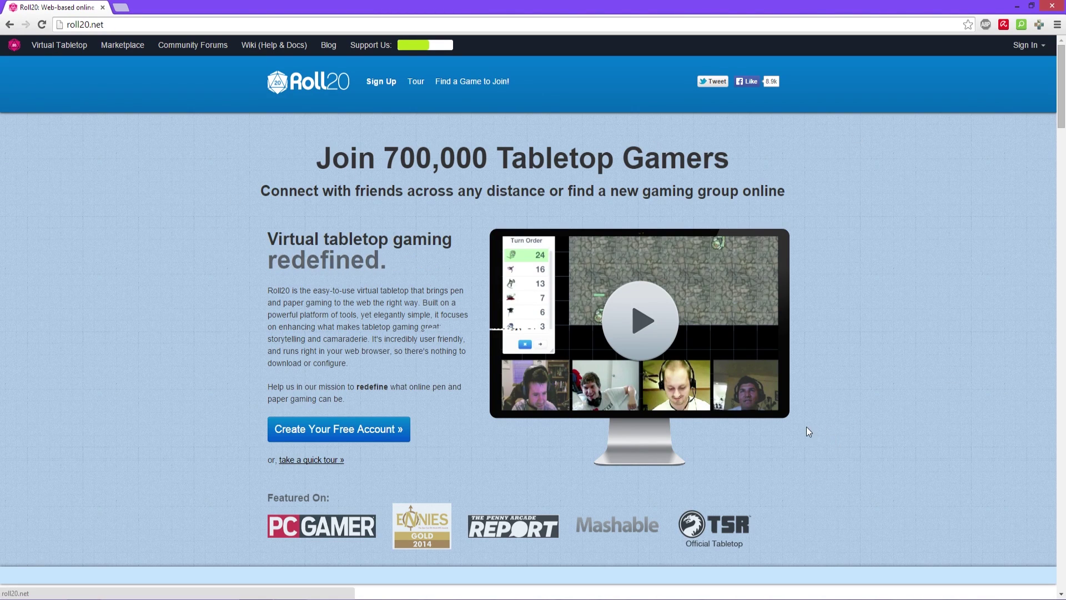
scroll(821, 452, down, 13)
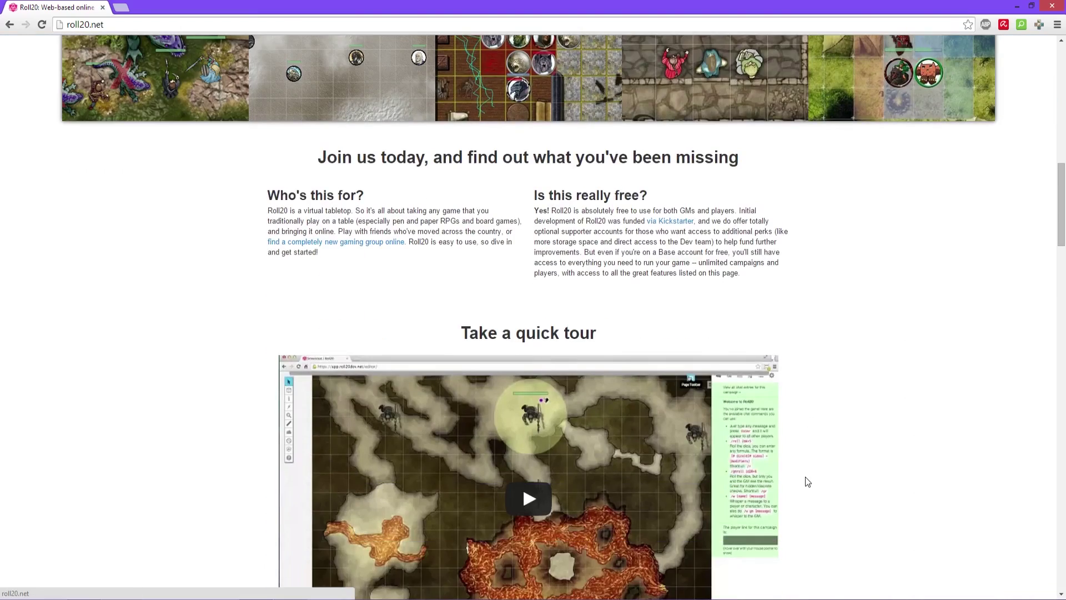
scroll(807, 481, down, 17)
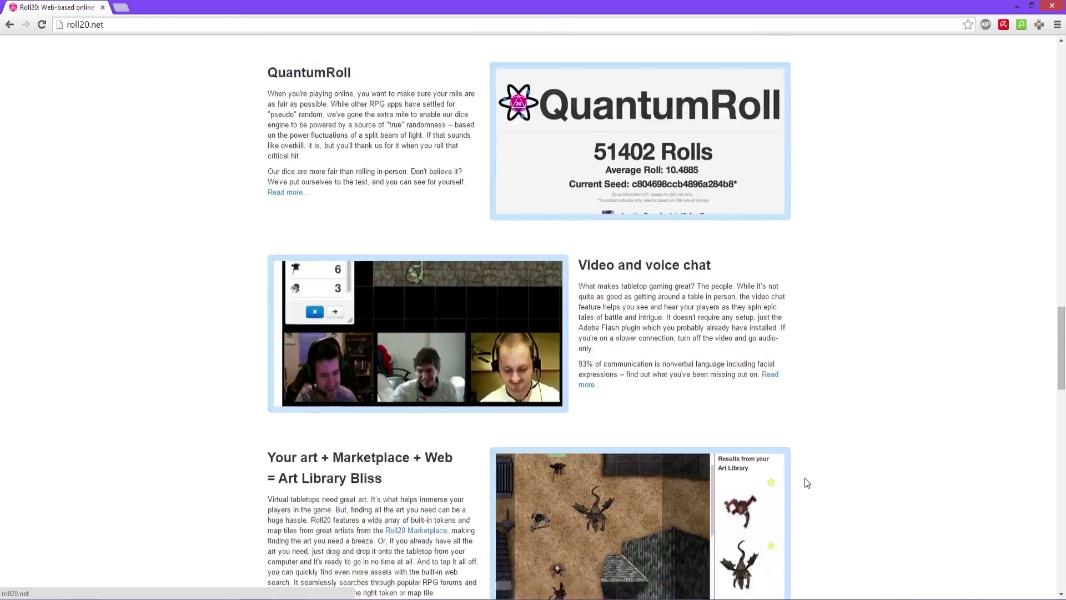
scroll(806, 482, down, 20)
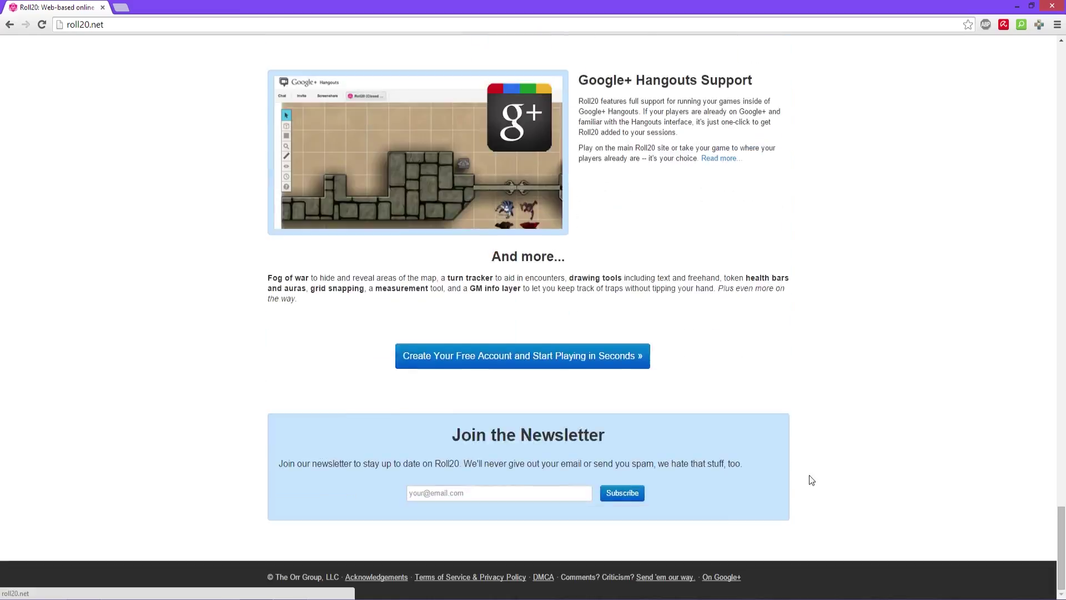
scroll(811, 478, up, 20)
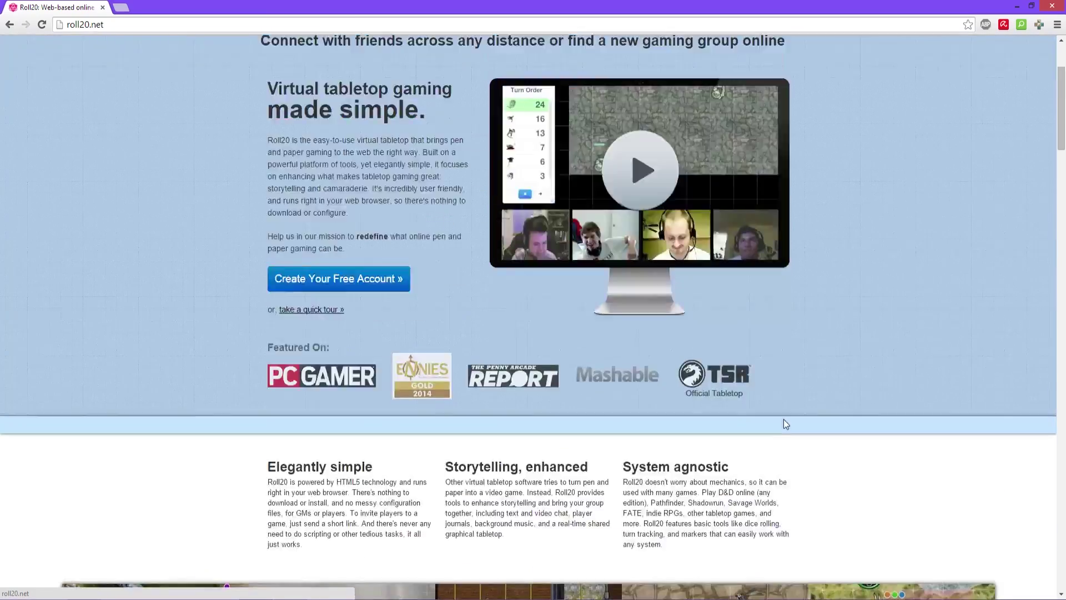
scroll(788, 423, up, 3)
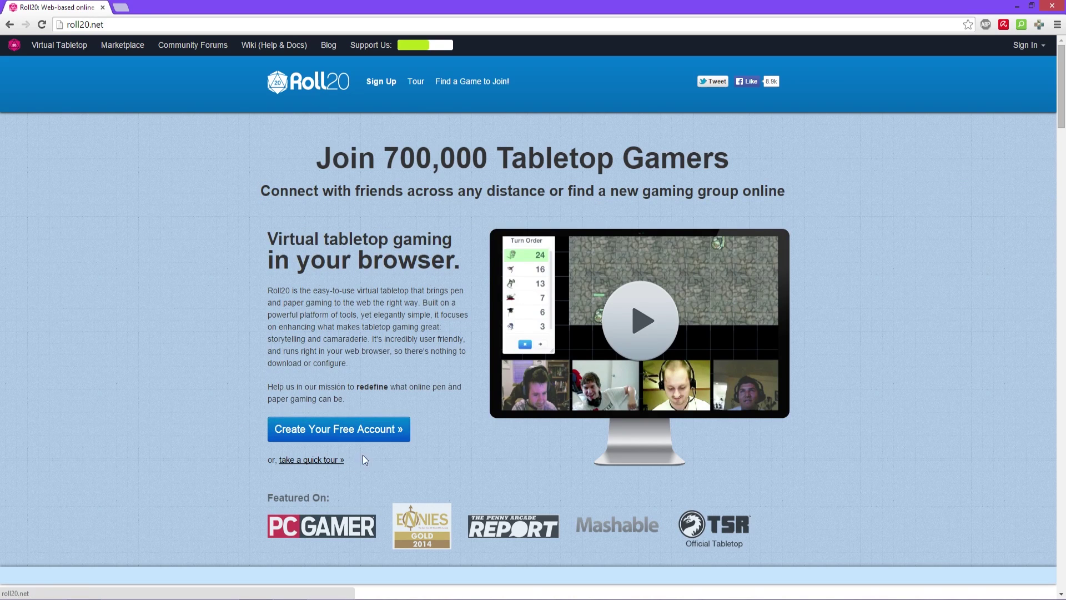
Register a free Roll20 account with a first and last name, then begin a new campaign.
click(354, 428)
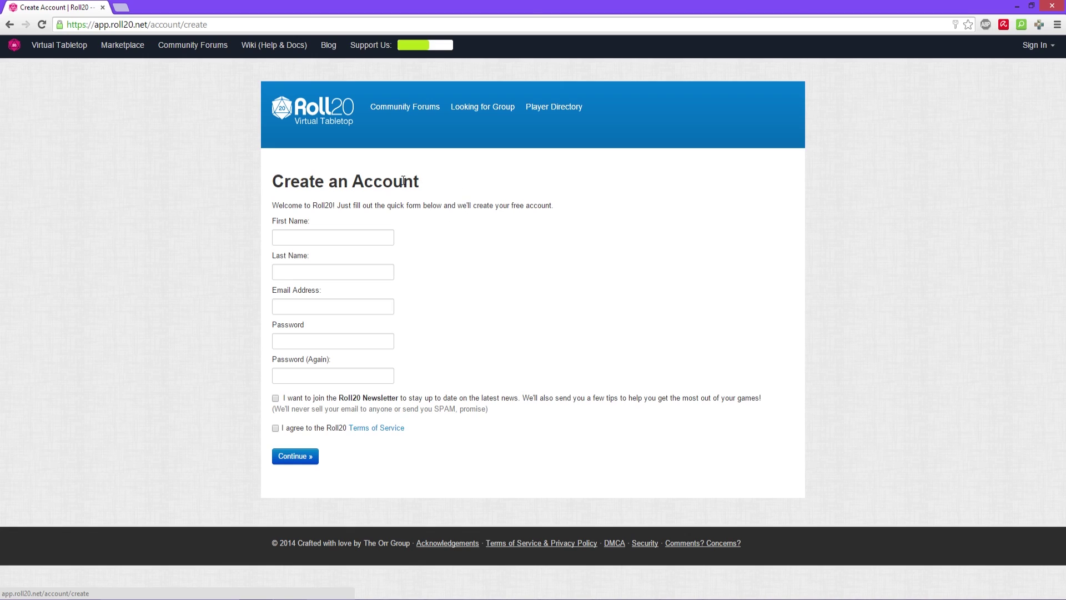
click(353, 238)
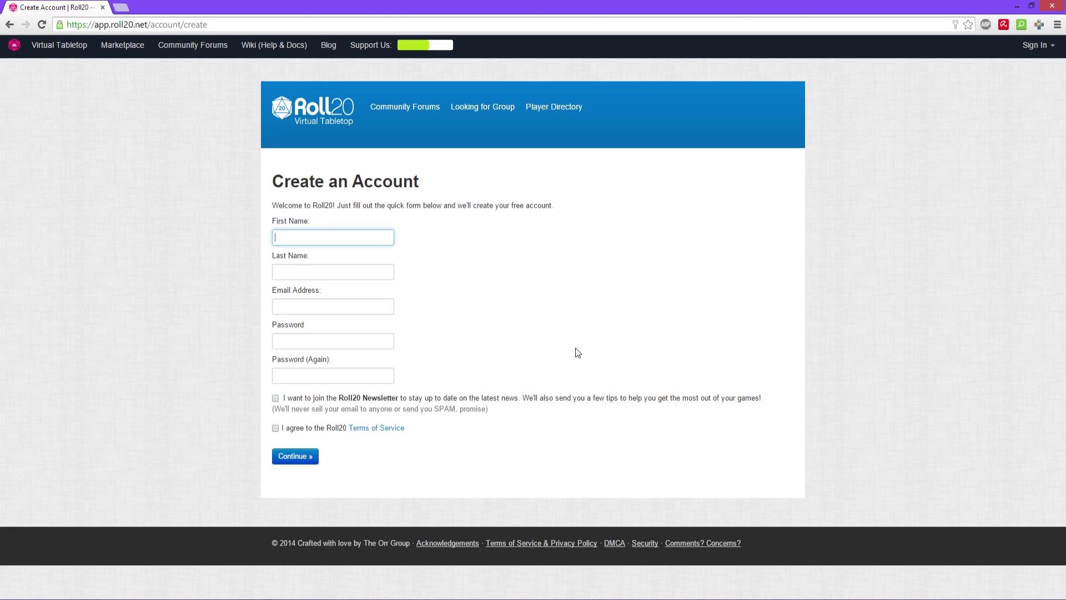
text(Chaotic)
key(Tab)
text(Shmoo)
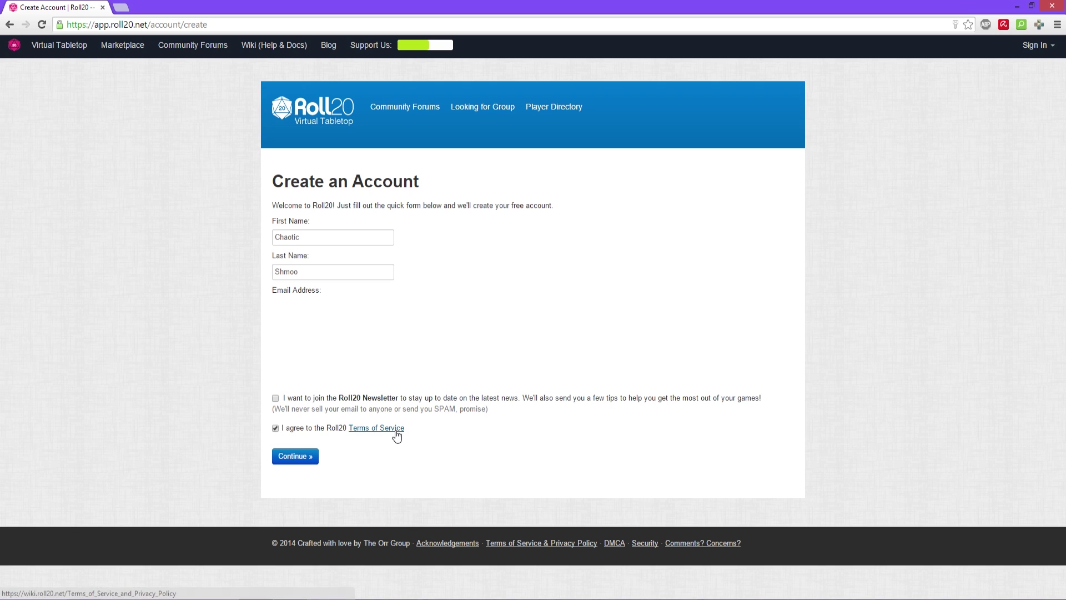
click(298, 464)
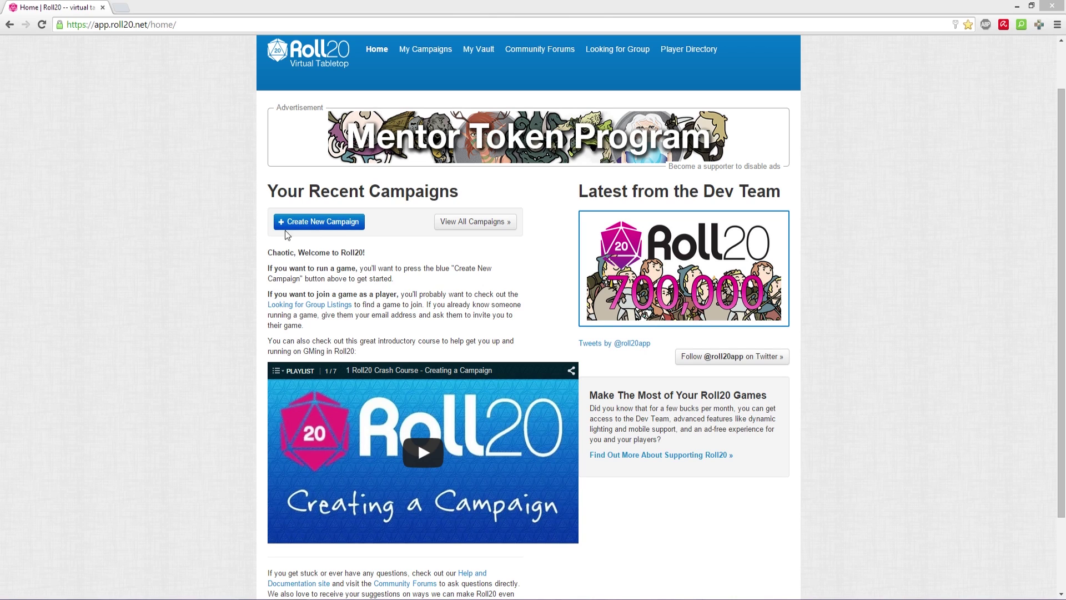
click(311, 229)
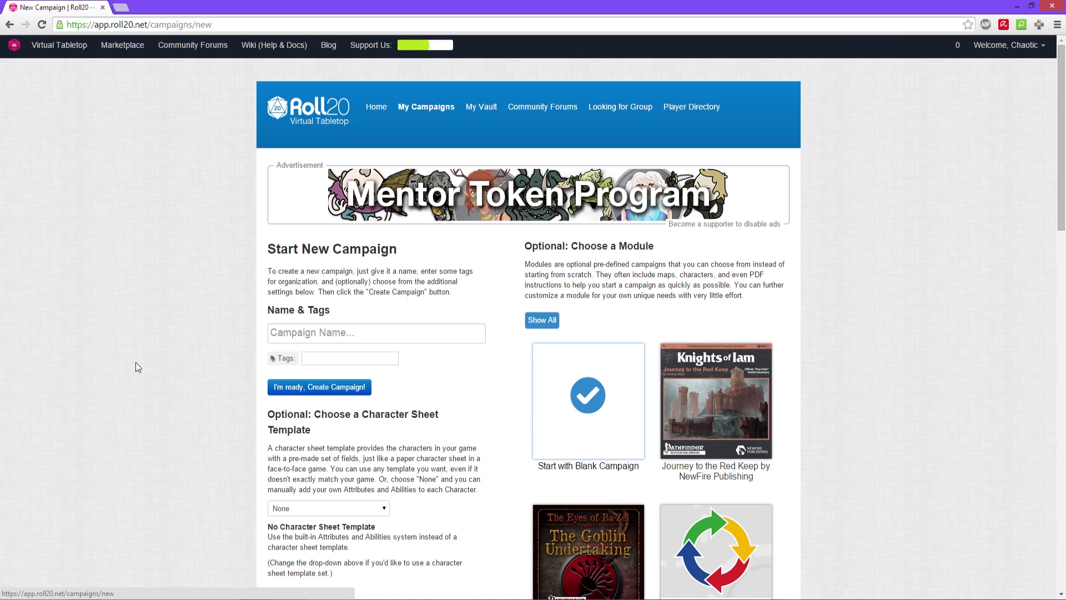
Enter 'My First Campaign' as the campaign name and leave the tags empty.
scroll(216, 240, down, 2)
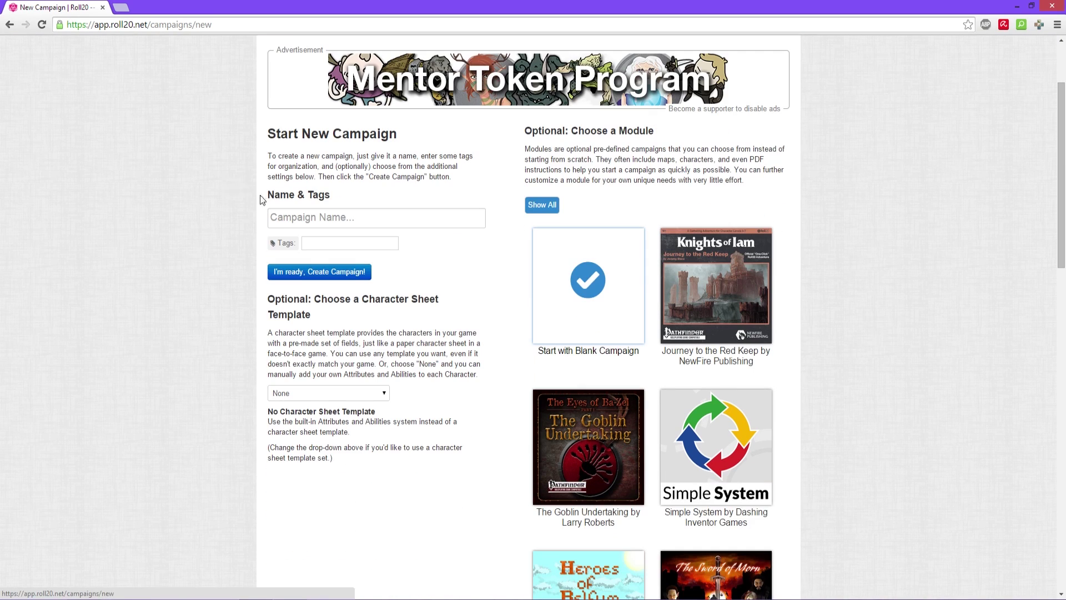
click(292, 216)
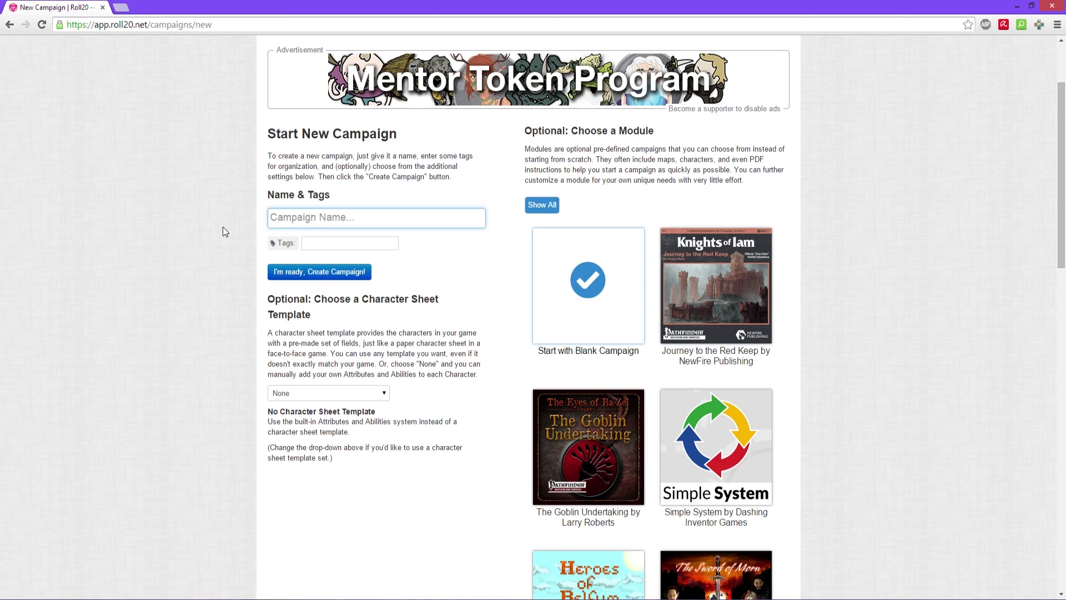
text(My First Campaign)
click(331, 243)
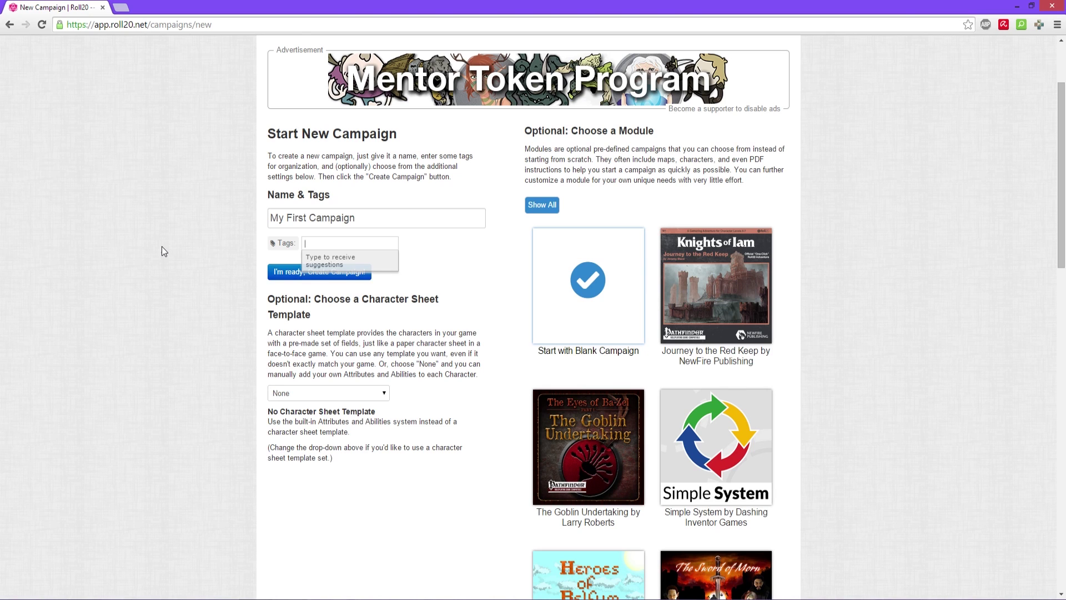
click(203, 303)
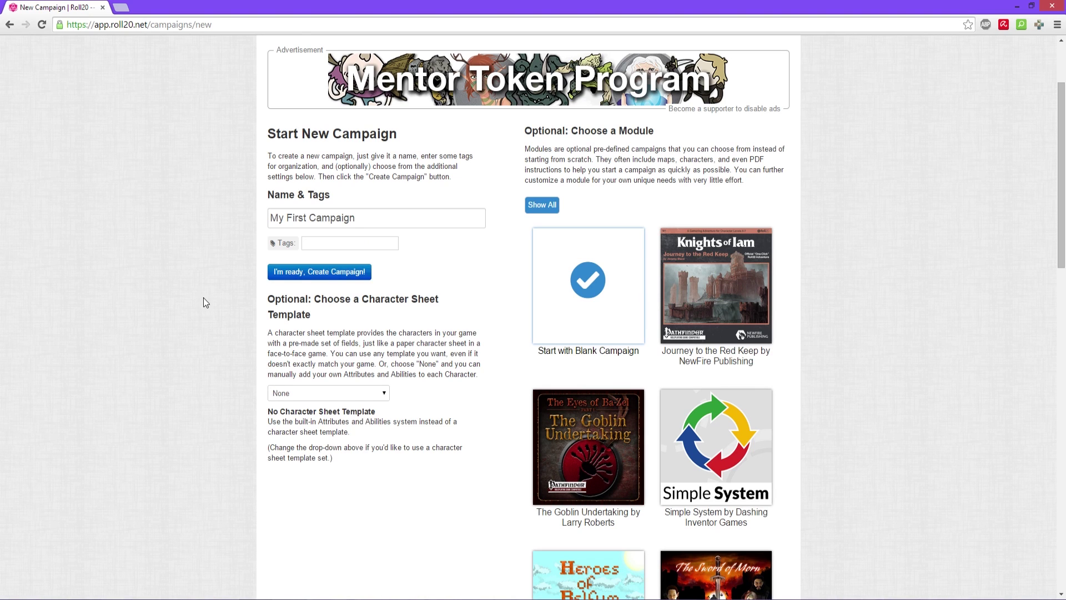
click(341, 247)
click(234, 261)
click(375, 393)
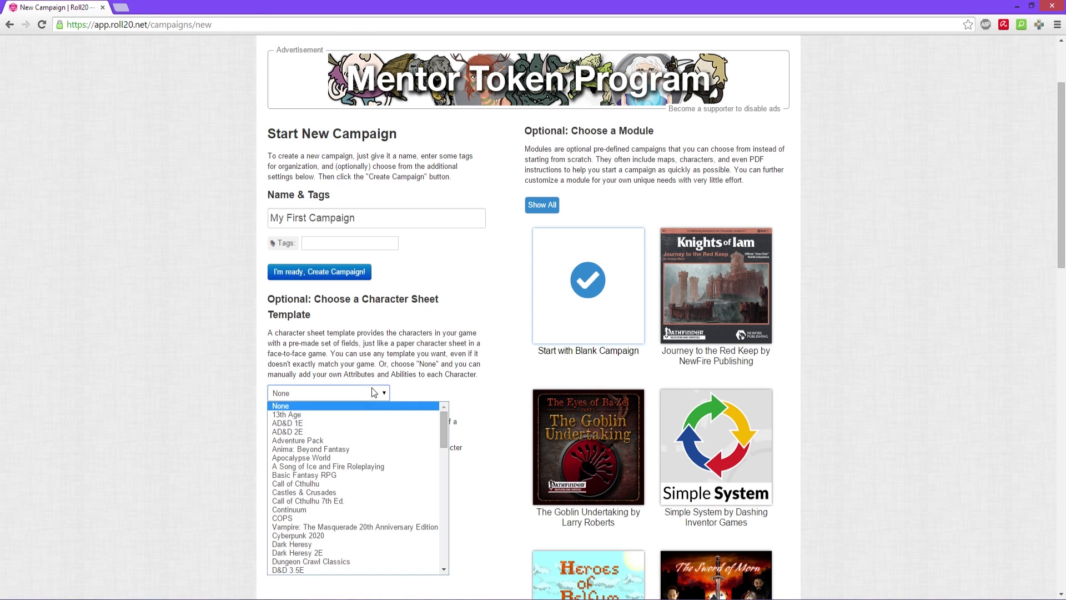
scroll(372, 455, down, 15)
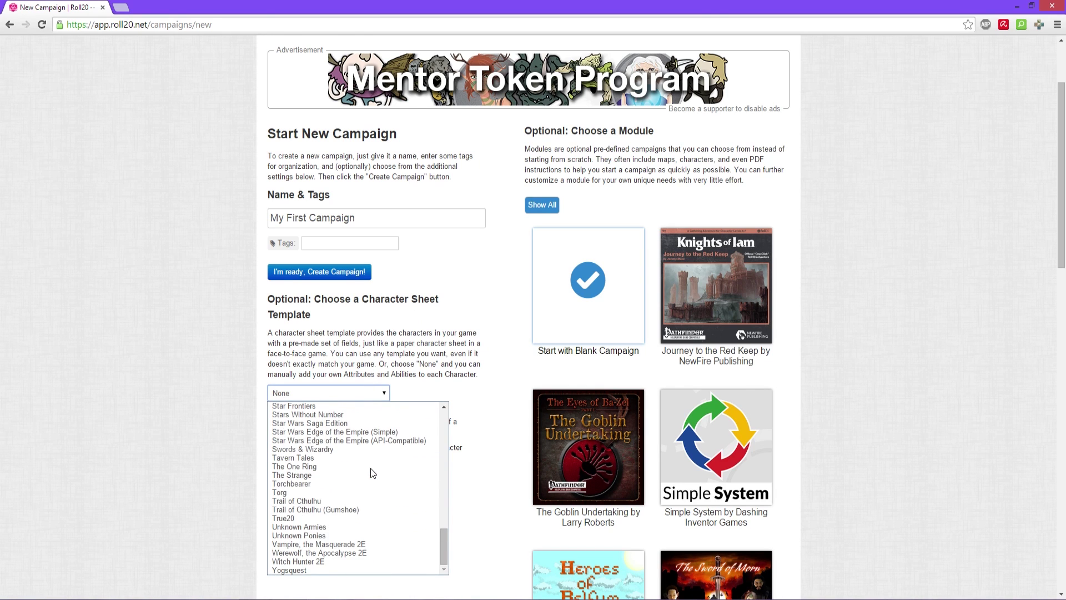
scroll(359, 504, up, 15)
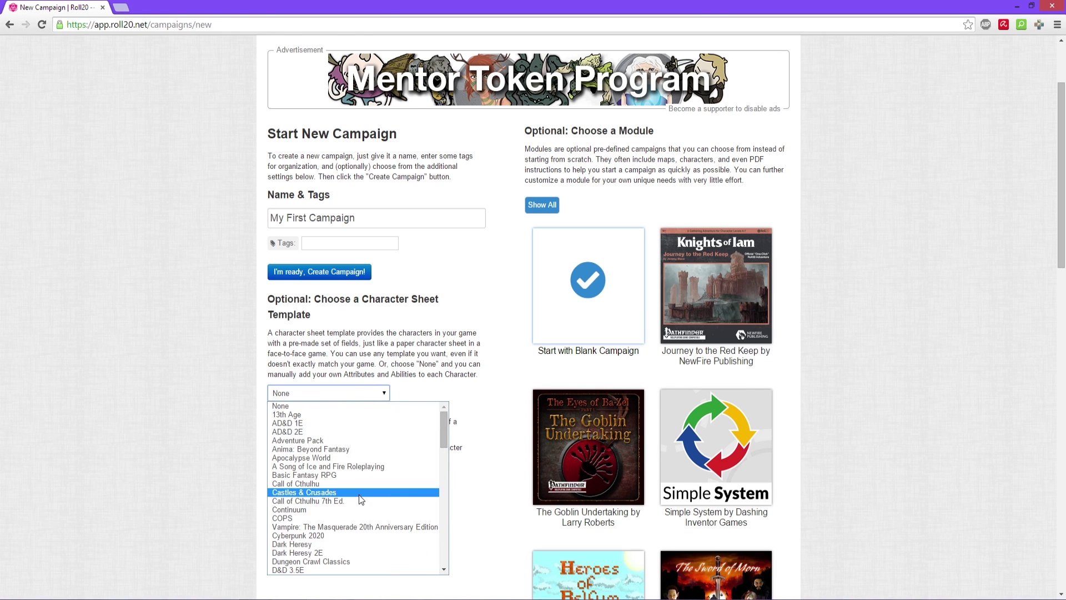
scroll(342, 527, down, 20)
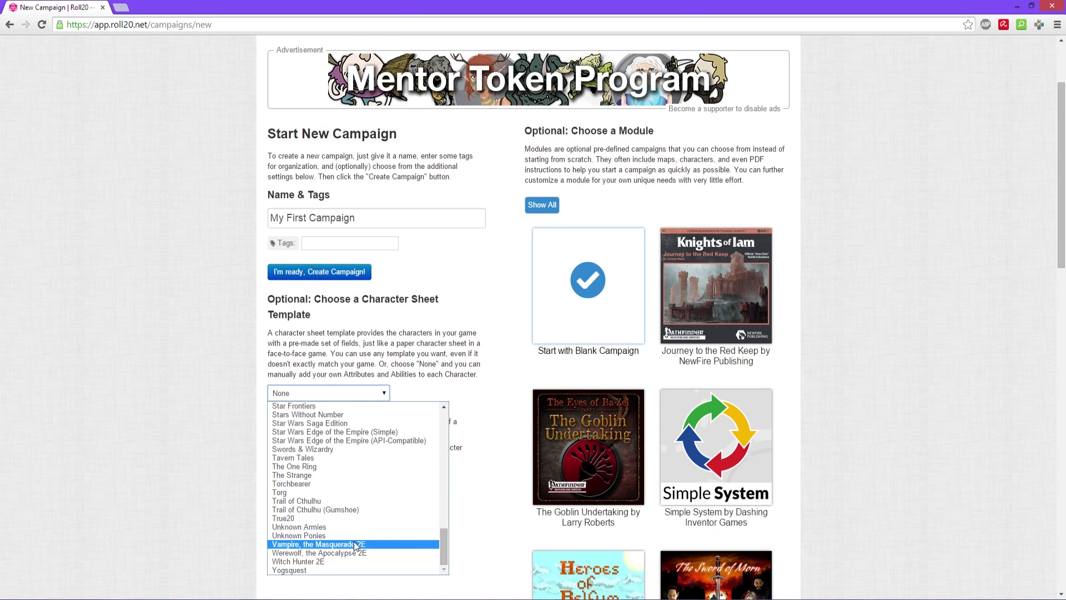
key(Escape)
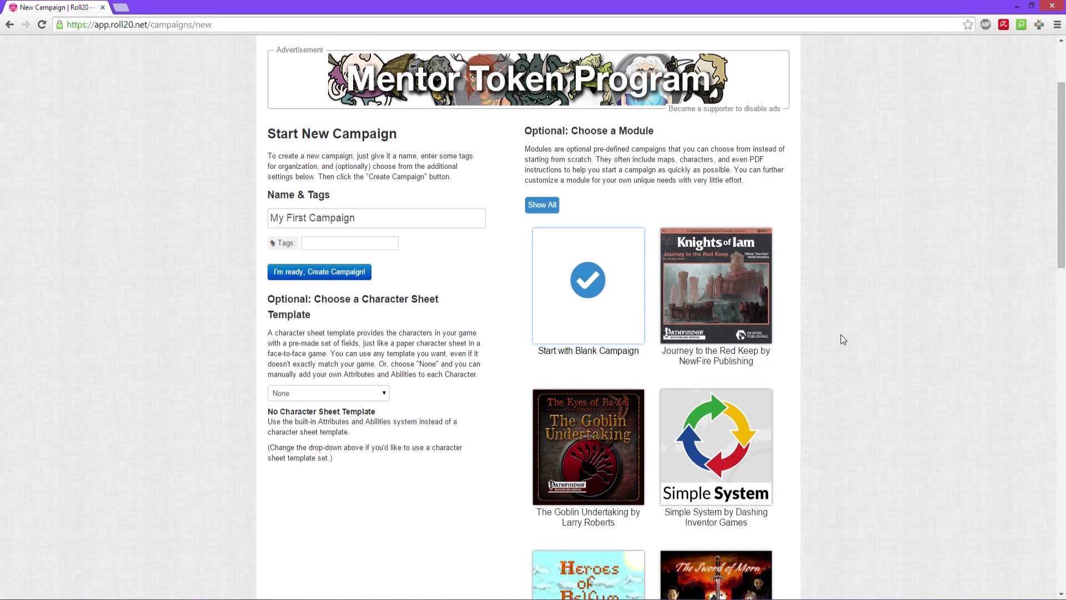
scroll(778, 333, down, 7)
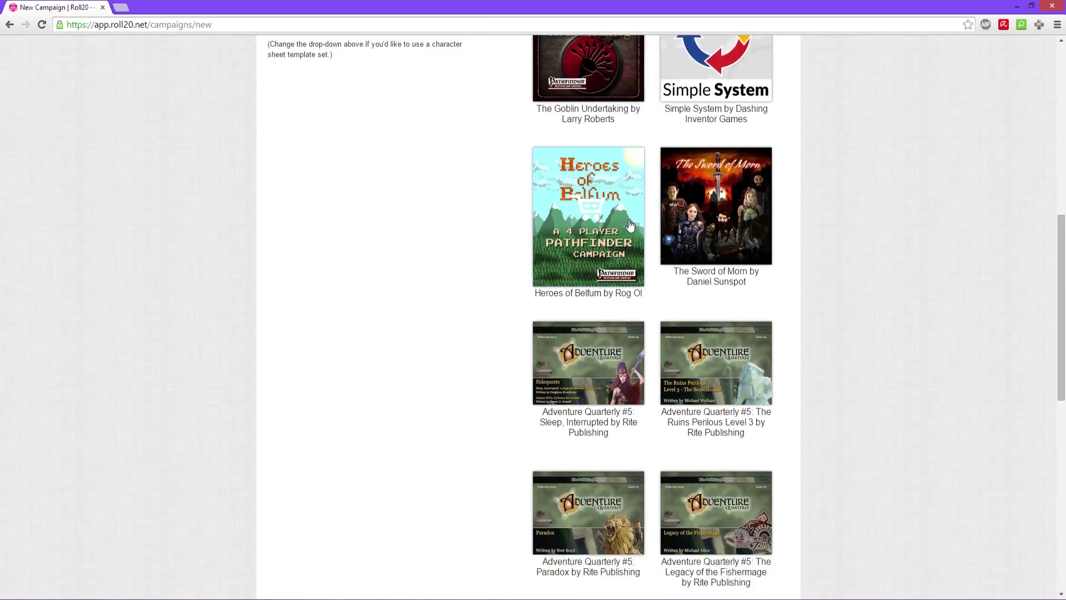
scroll(630, 225, down, 1)
scroll(688, 333, down, 4)
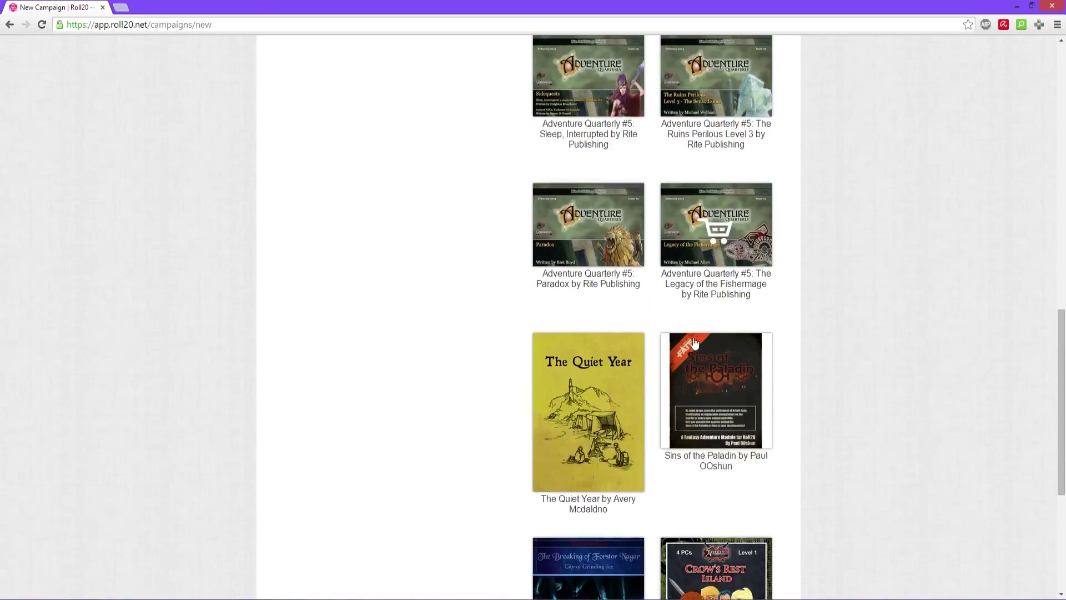
scroll(694, 342, down, 2)
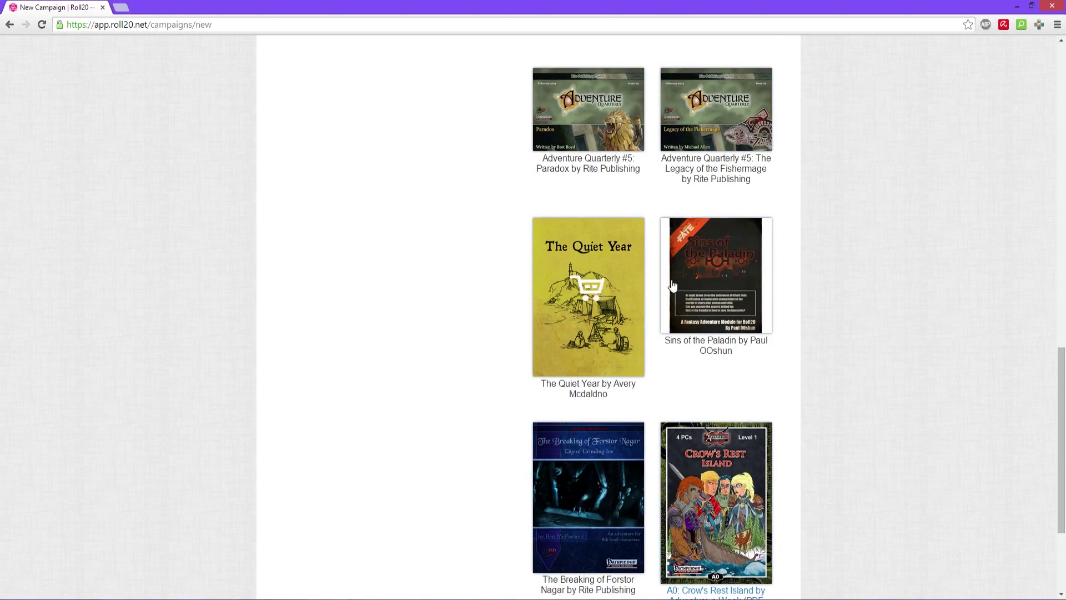
scroll(672, 285, down, 3)
scroll(661, 363, up, 12)
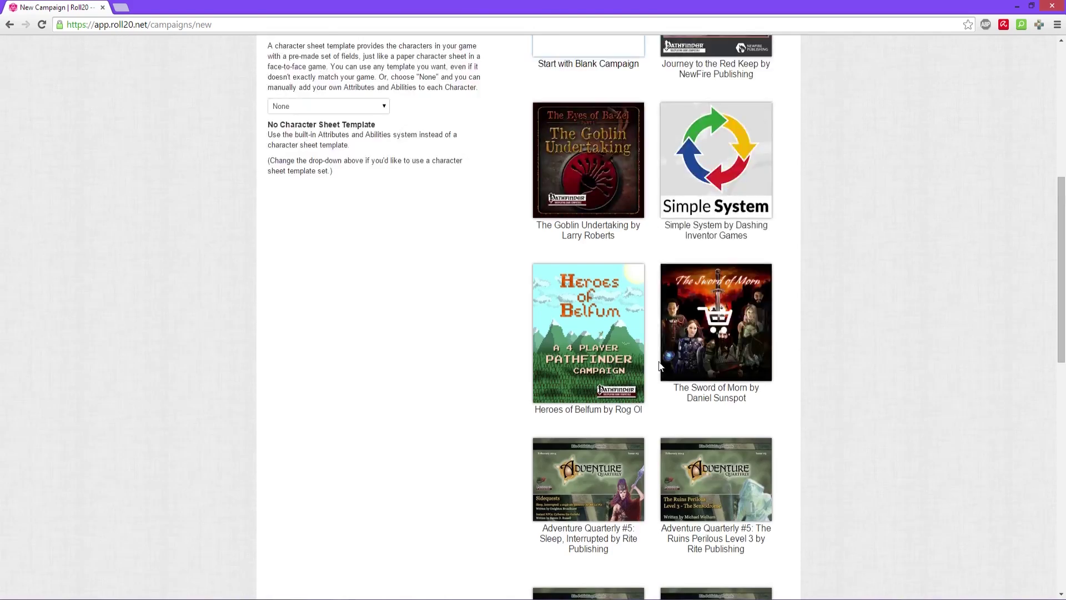
scroll(661, 367, up, 6)
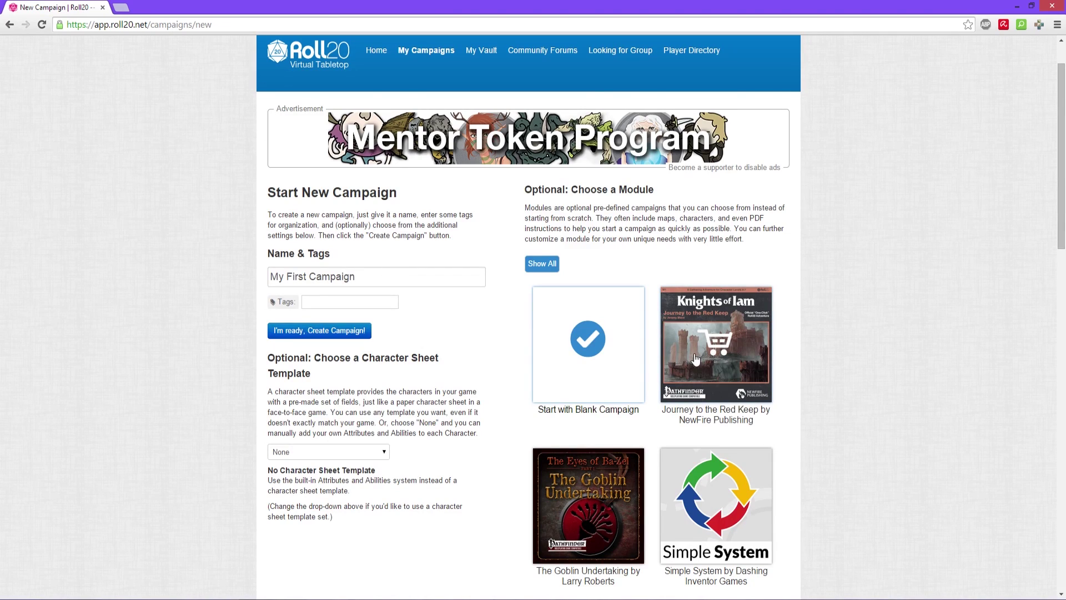
mouse_move(716, 394)
mouse_move(590, 558)
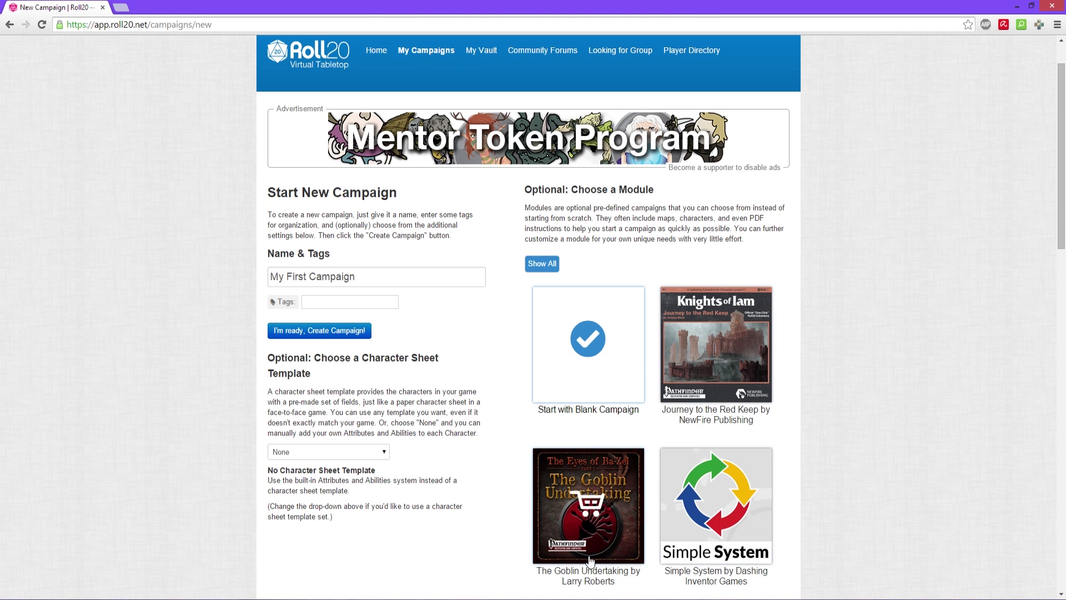
scroll(646, 481, down, 6)
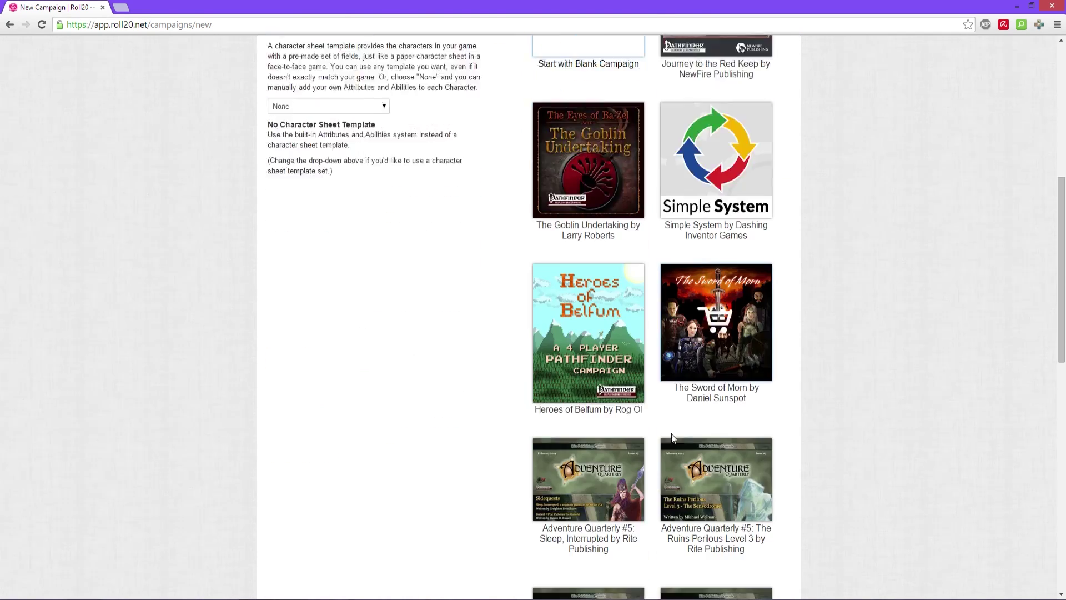
scroll(671, 438, down, 3)
scroll(697, 371, up, 6)
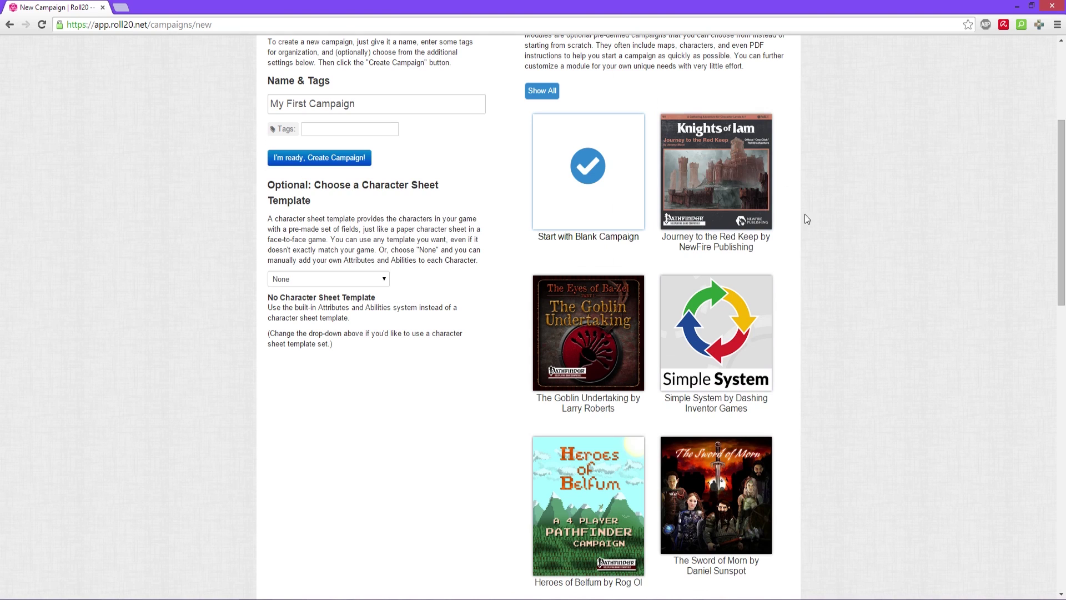
scroll(821, 388, up, 4)
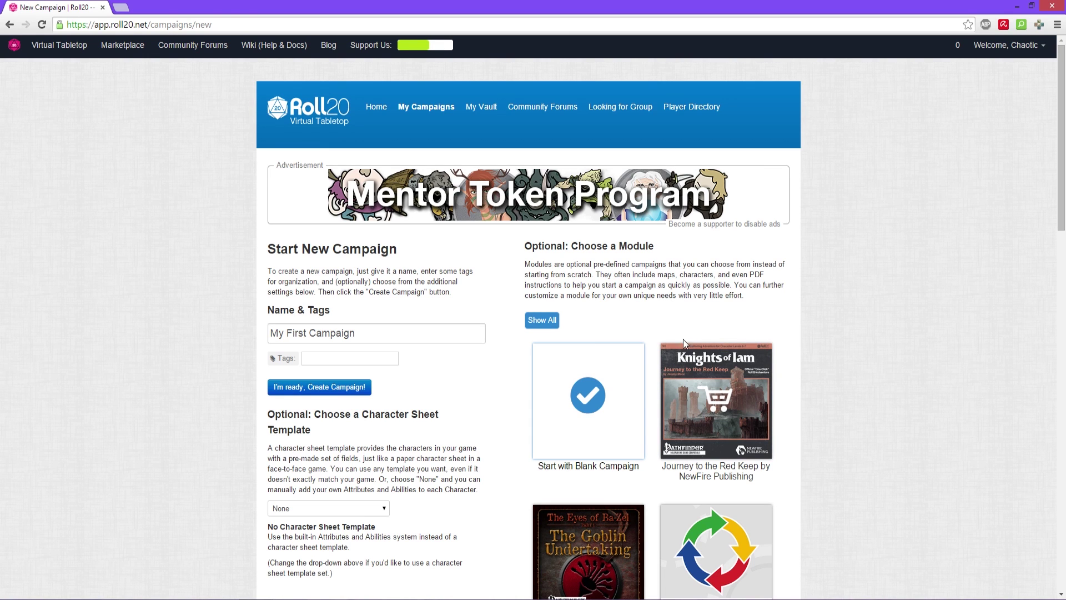
scroll(258, 365, down, 3)
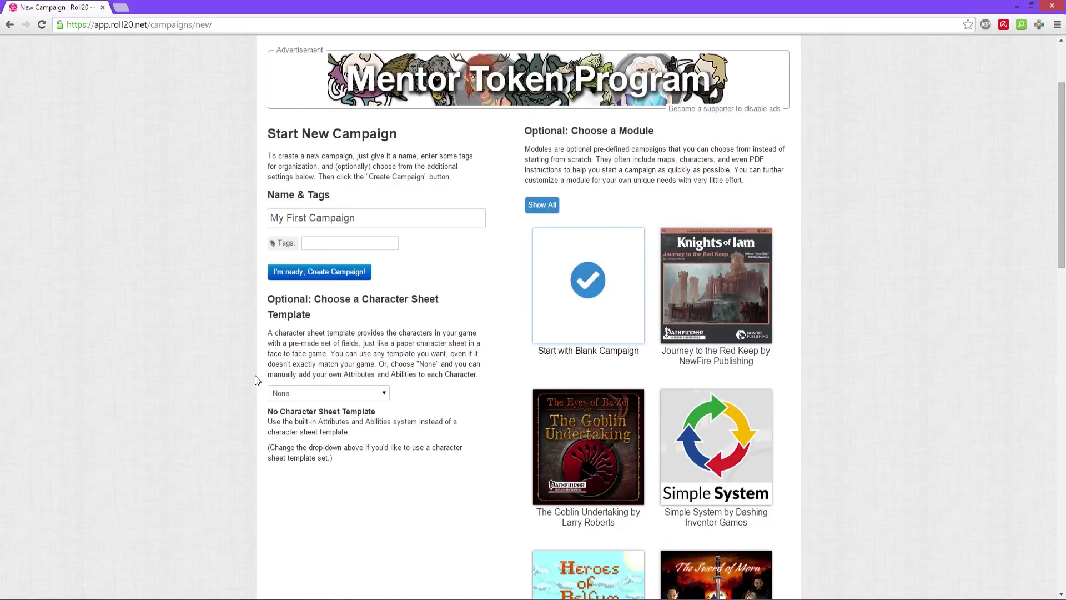
scroll(168, 335, up, 3)
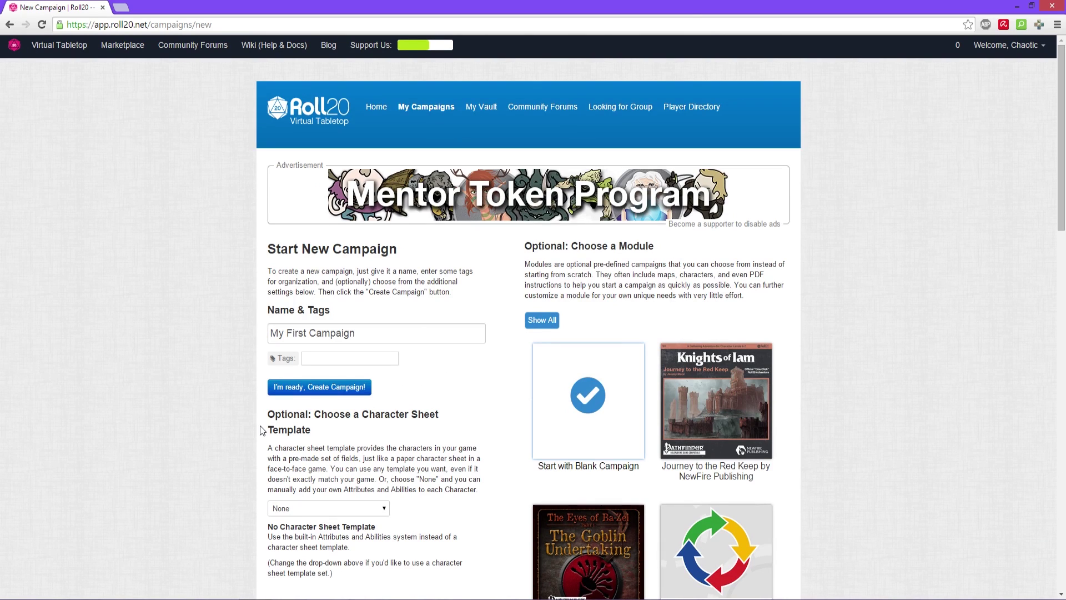
Create the blank campaign and permanently dismiss the Welcome to Roll20 overview.
click(304, 391)
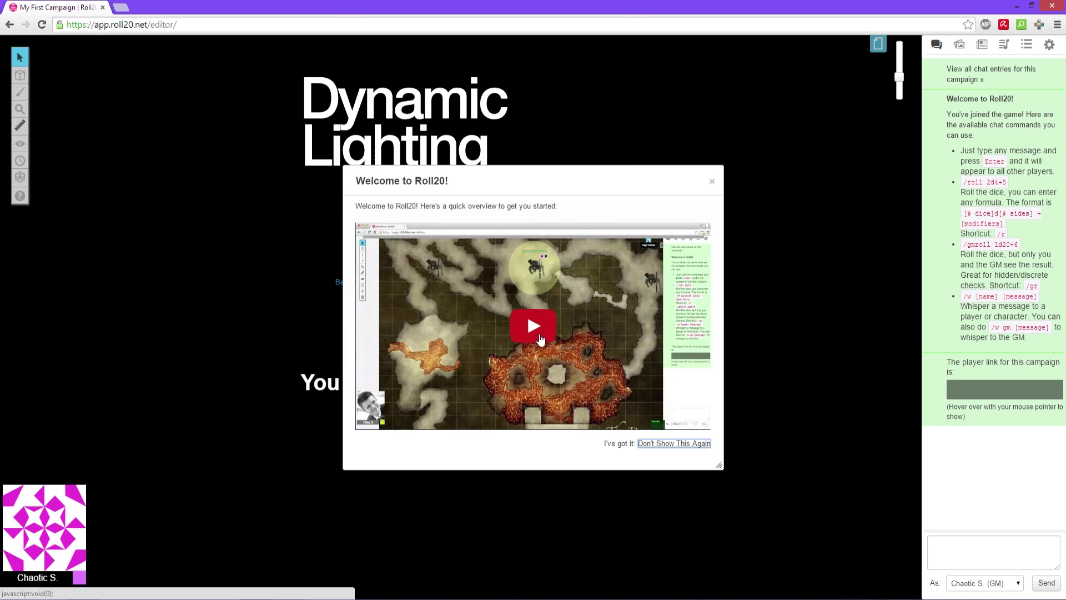
click(647, 444)
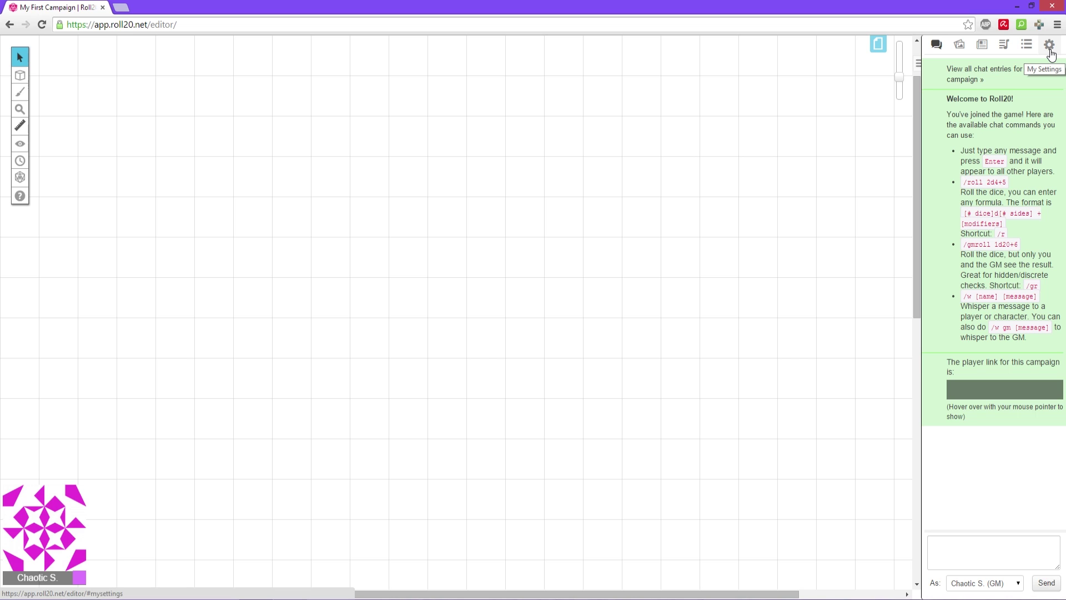
Exit the game from My Settings back to the Roll20 home page.
click(1050, 50)
scroll(994, 200, down, 5)
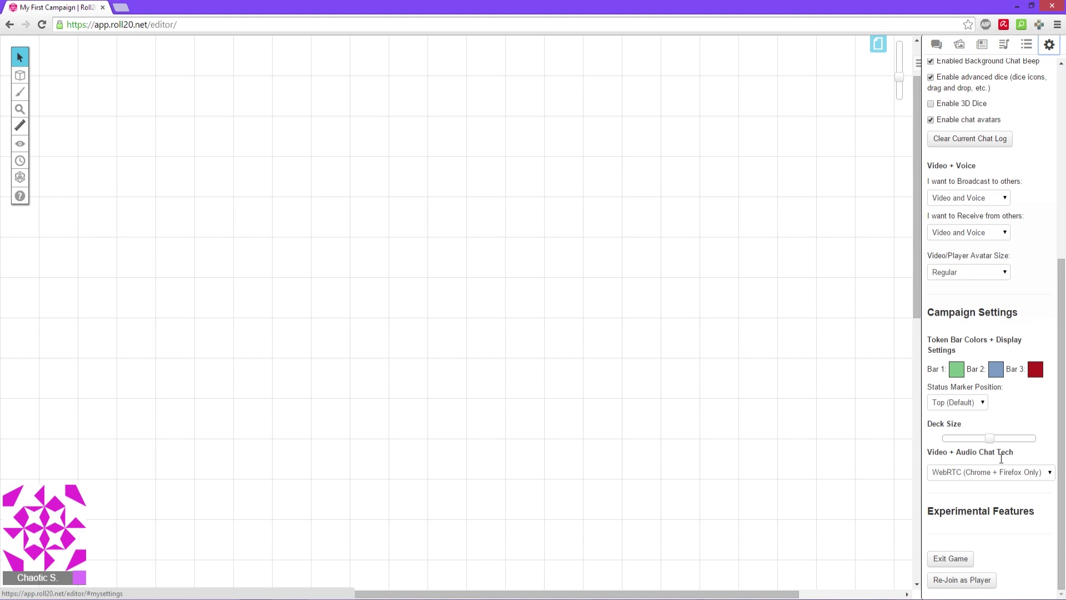
click(950, 559)
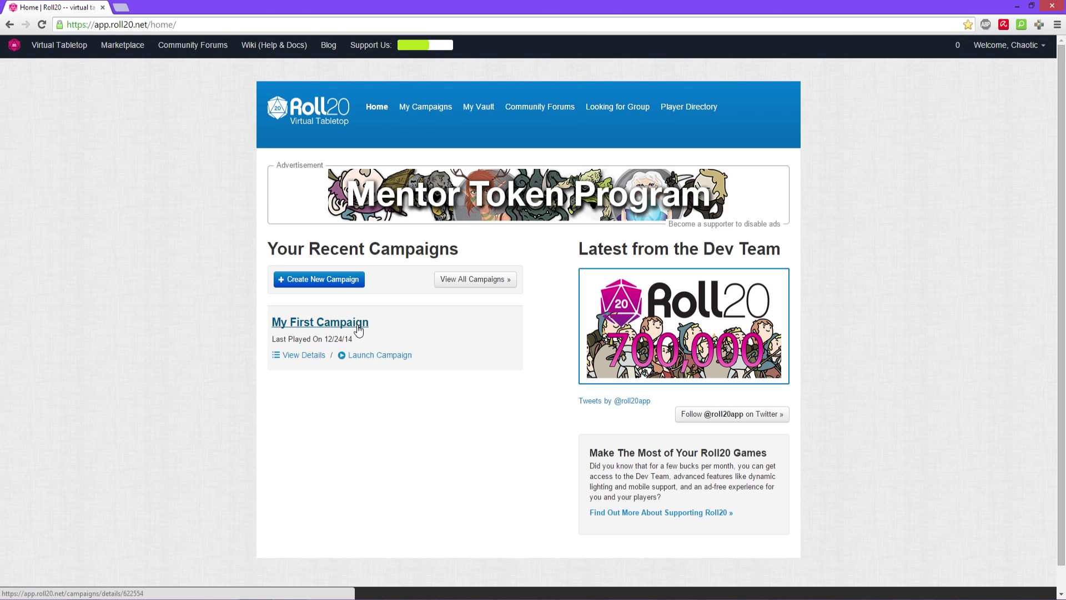
Open My First Campaign from Your Recent Campaigns and scroll through its details.
click(309, 325)
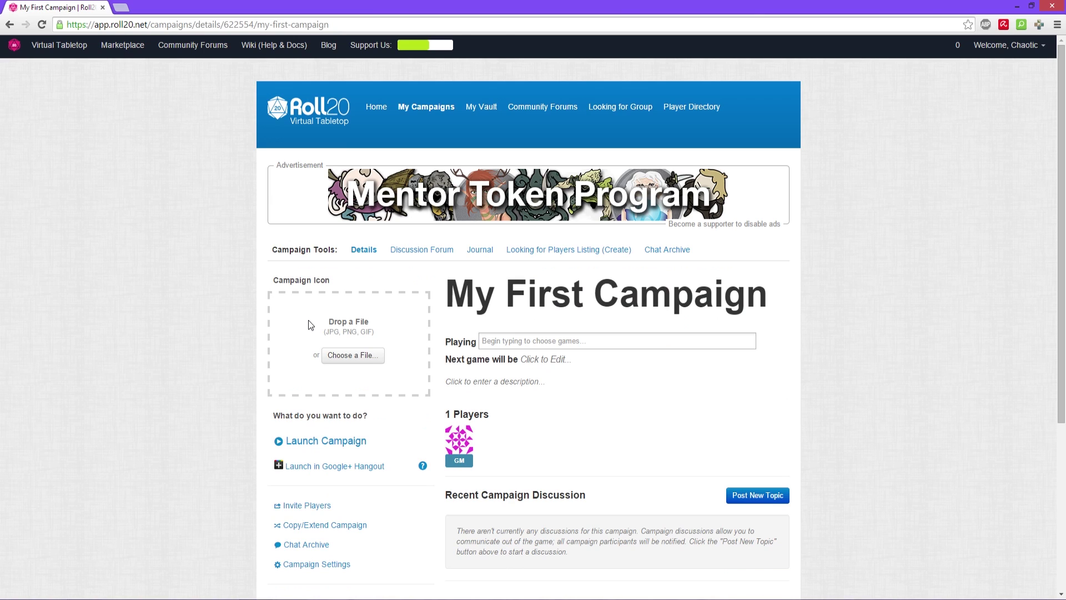
scroll(309, 320, down, 1)
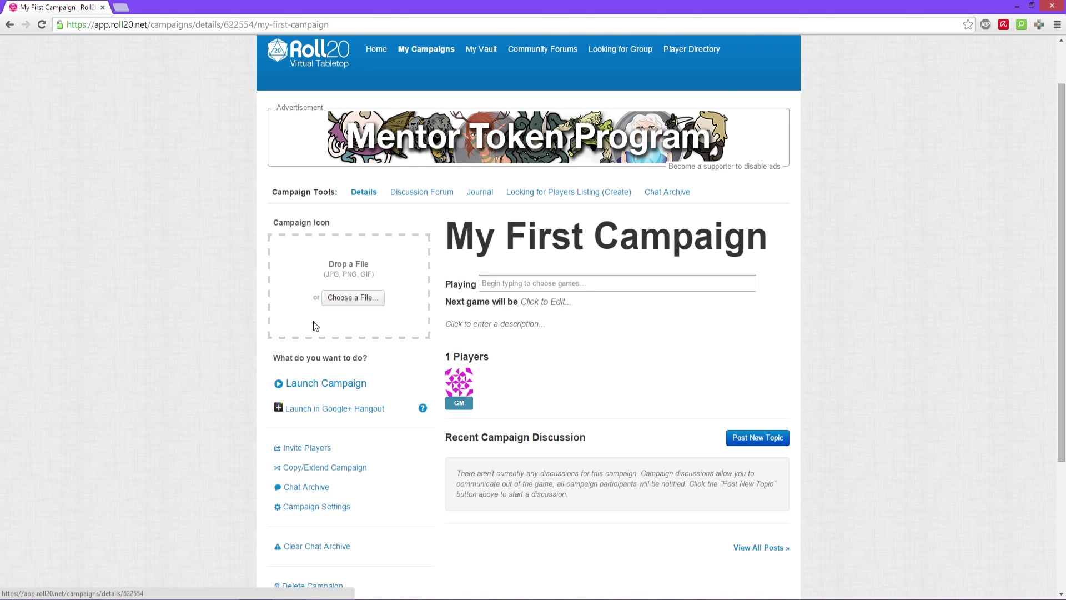
scroll(345, 345, down, 1)
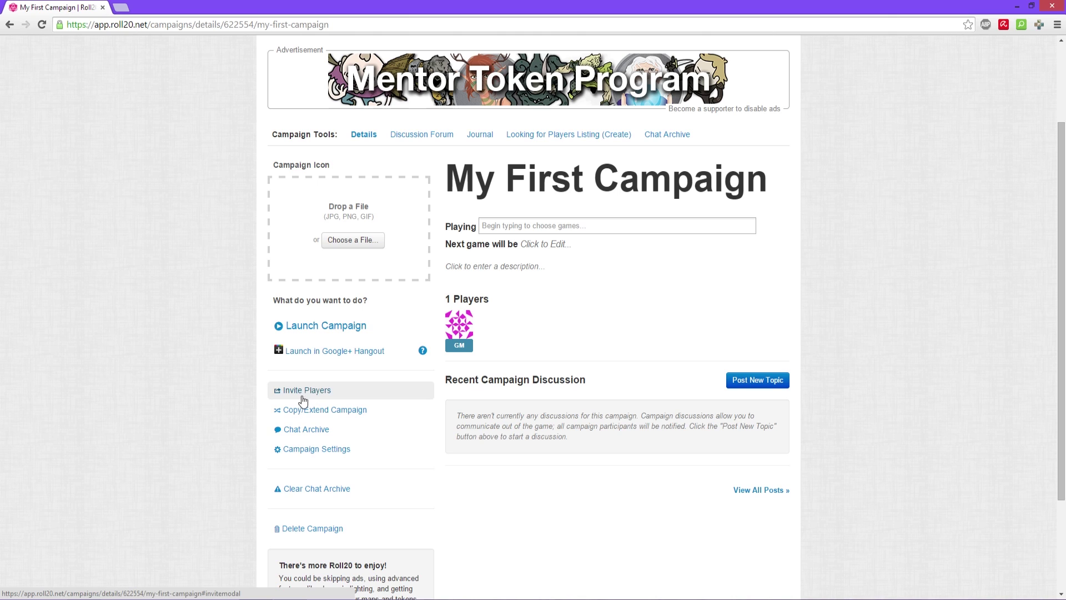
scroll(286, 467, up, 1)
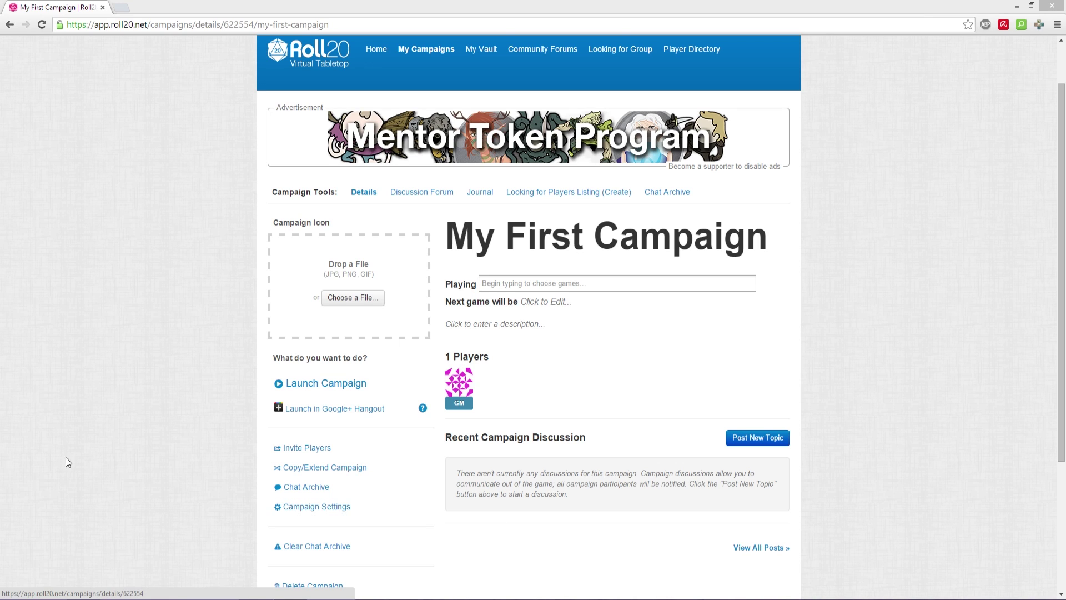
scroll(202, 469, down, 2)
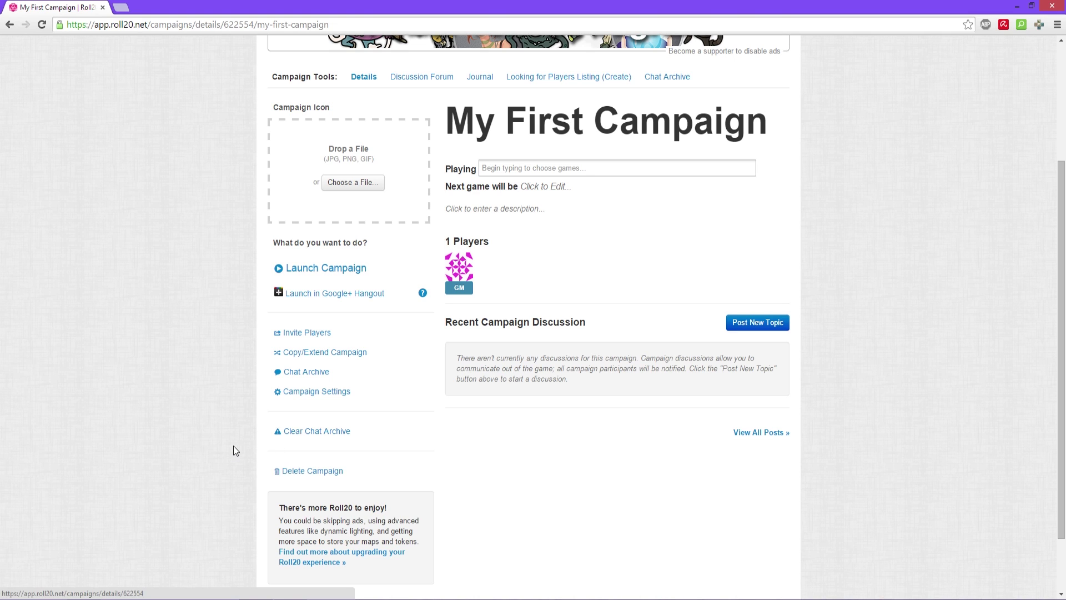
scroll(233, 445, up, 3)
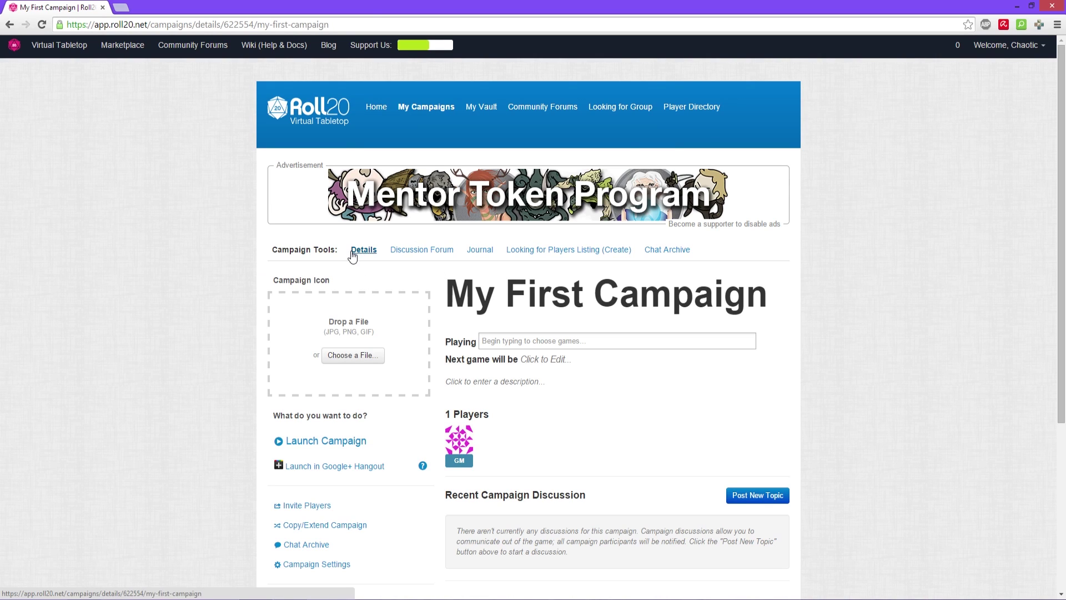
click(438, 251)
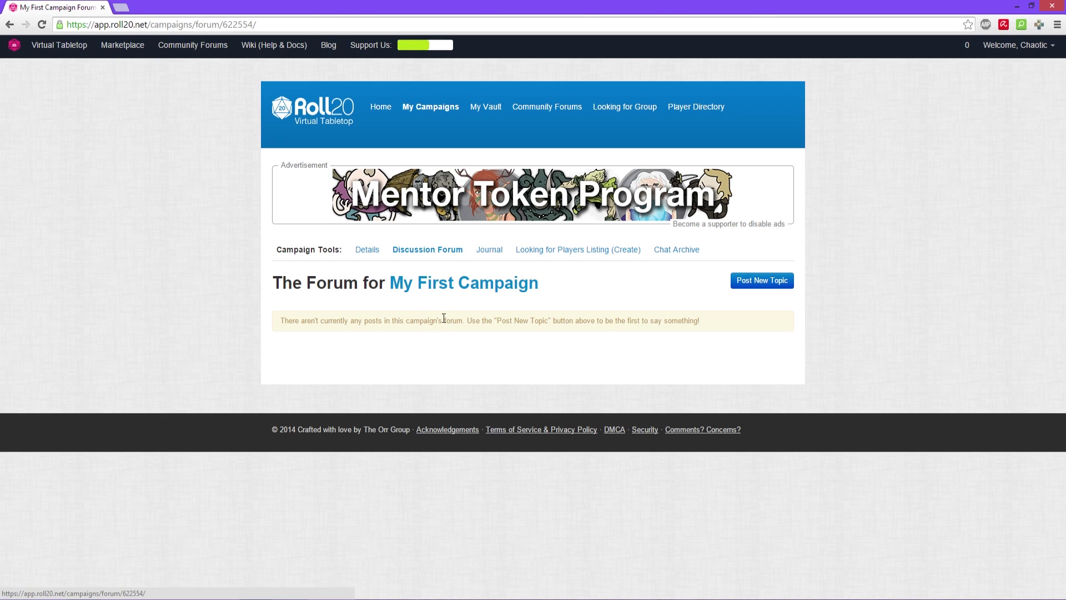
click(366, 248)
scroll(379, 289, down, 1)
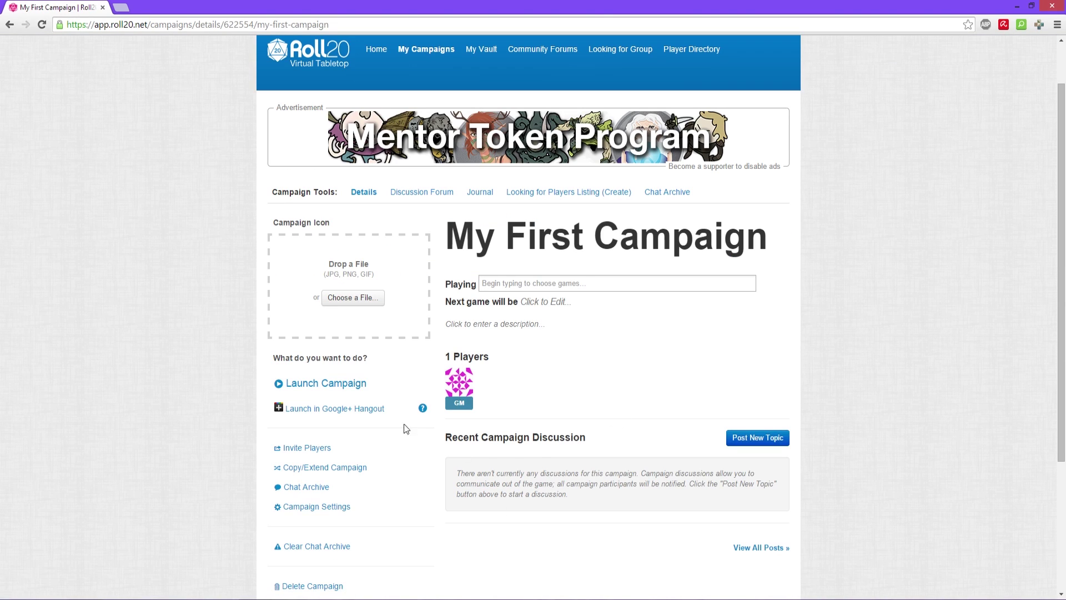
scroll(514, 489, up, 1)
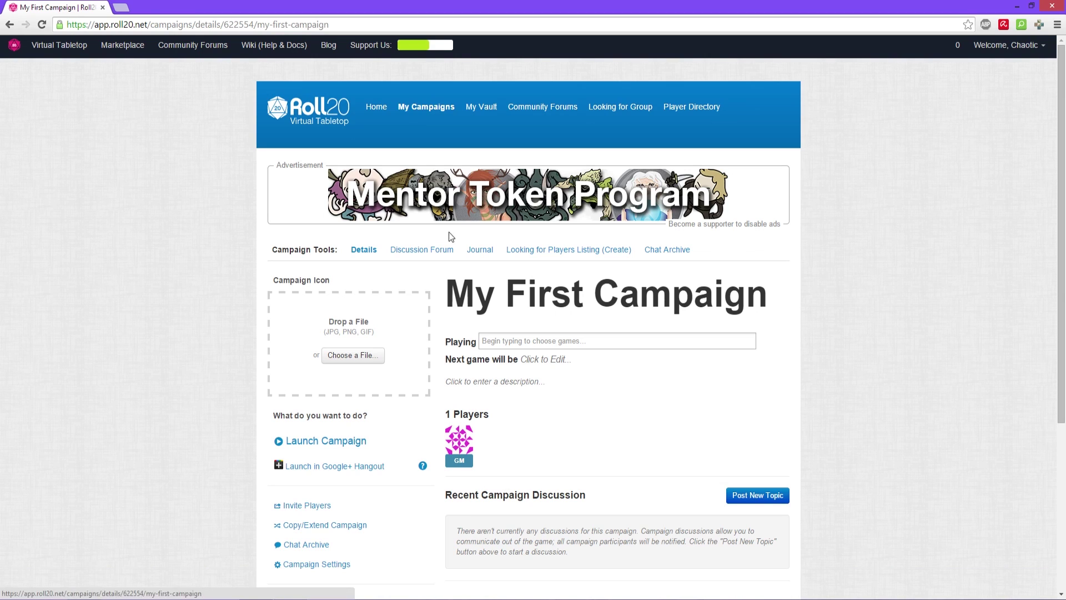
Look at the Journal and Looking for Group pages, then return to the campaign details.
click(481, 250)
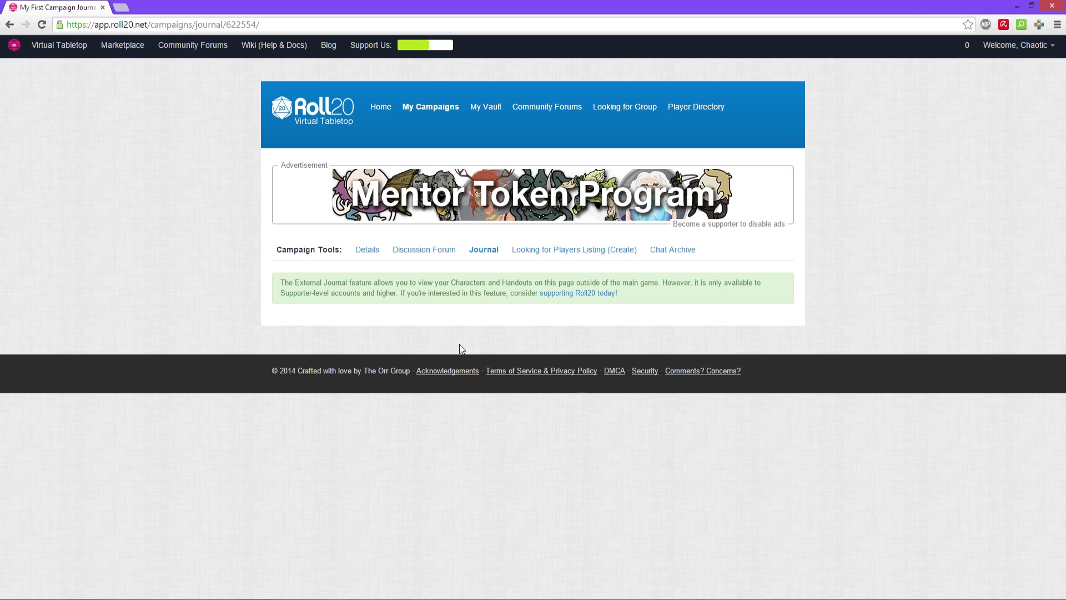
click(540, 259)
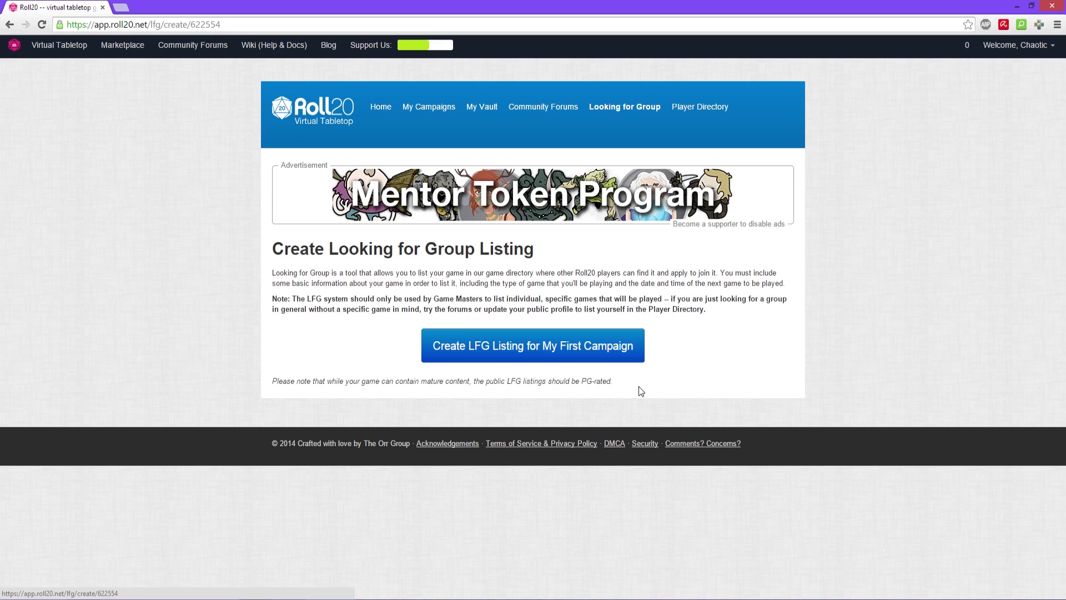
key(alt+Left)
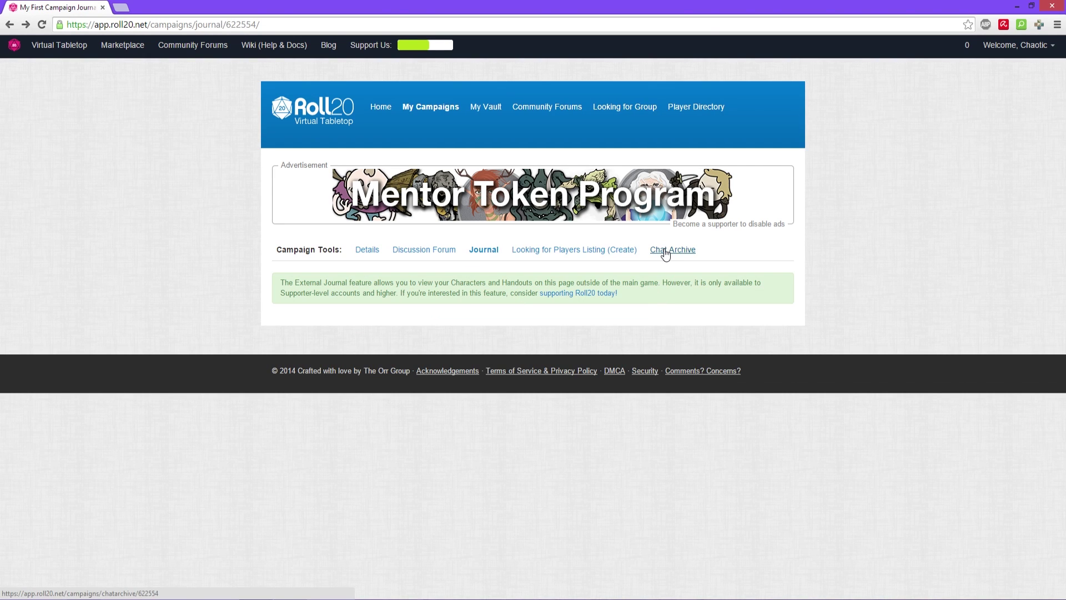
click(360, 251)
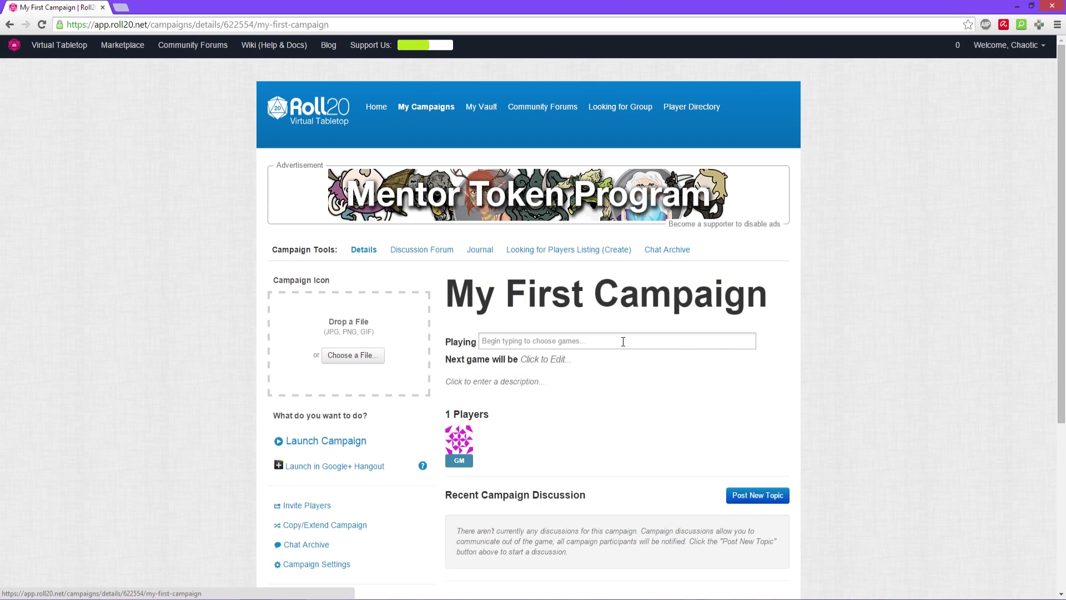
Keep the title 'My First Campaign' and pick D&D 3.5 as the game played.
click(480, 290)
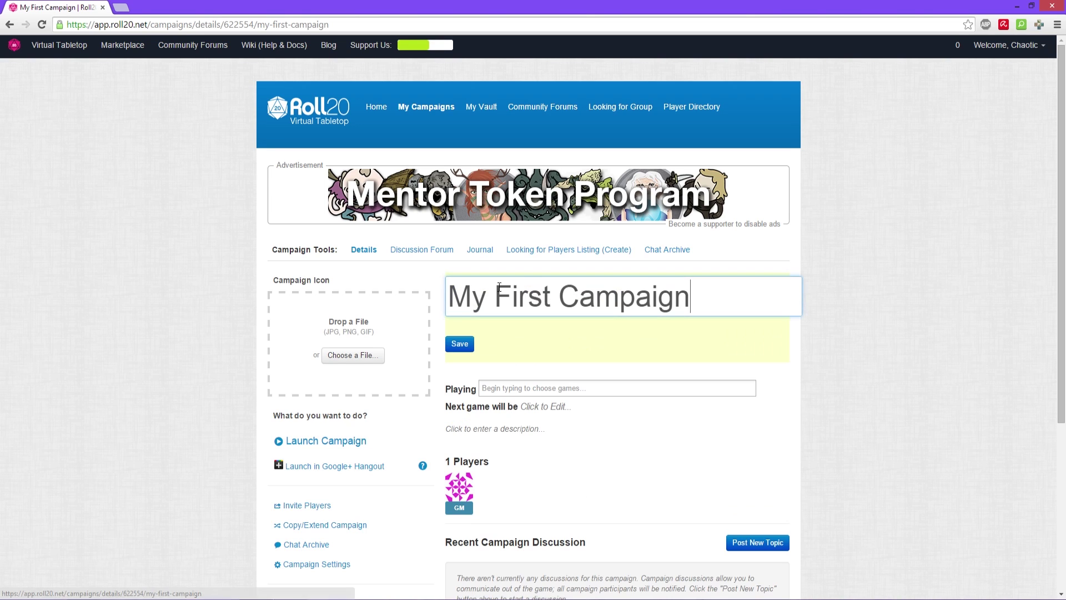
click(463, 344)
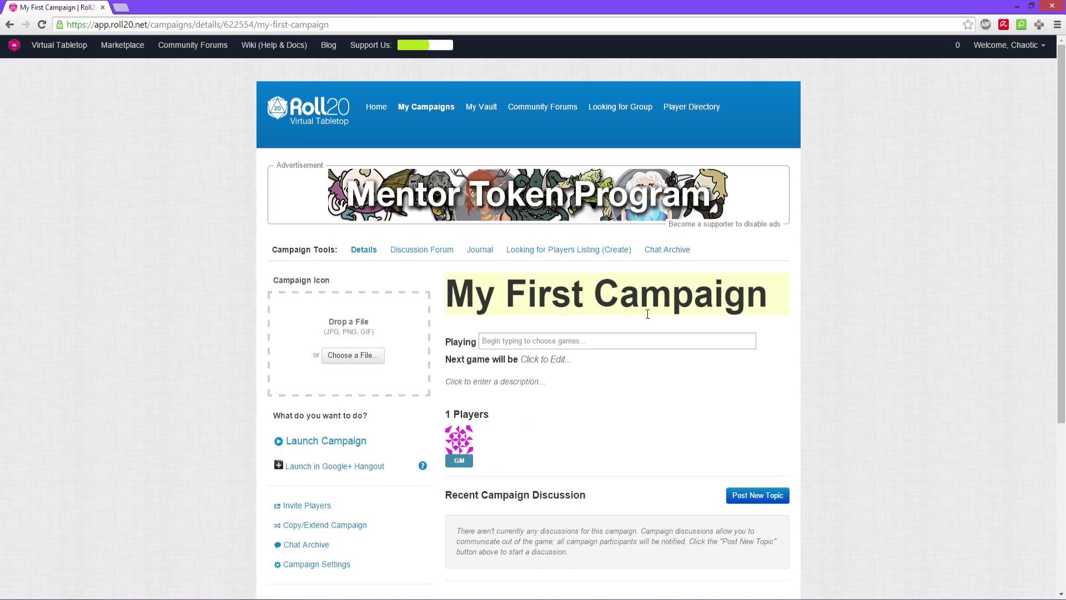
click(516, 340)
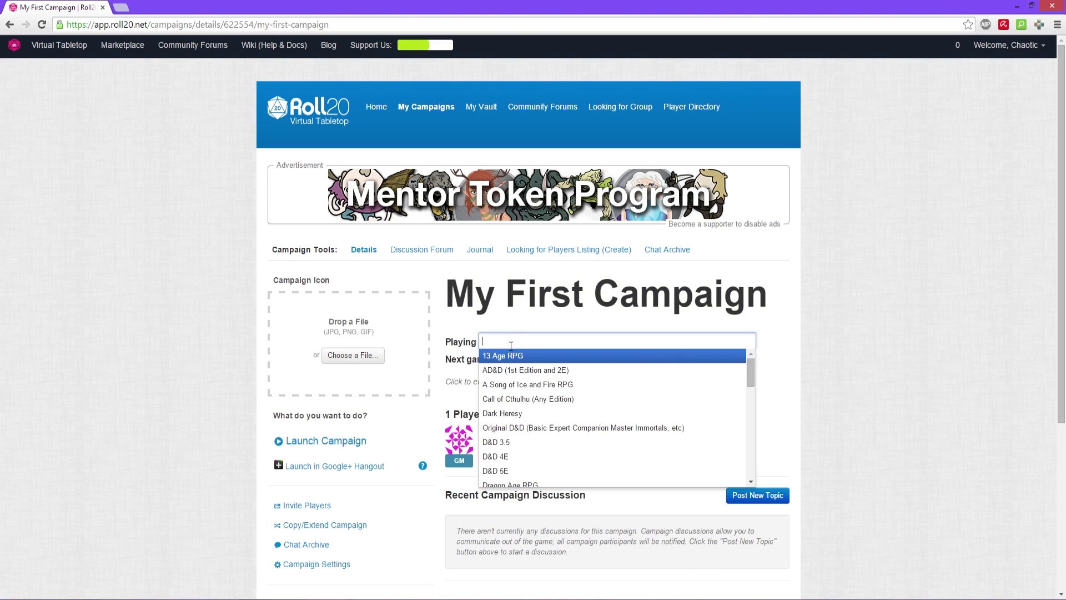
click(502, 442)
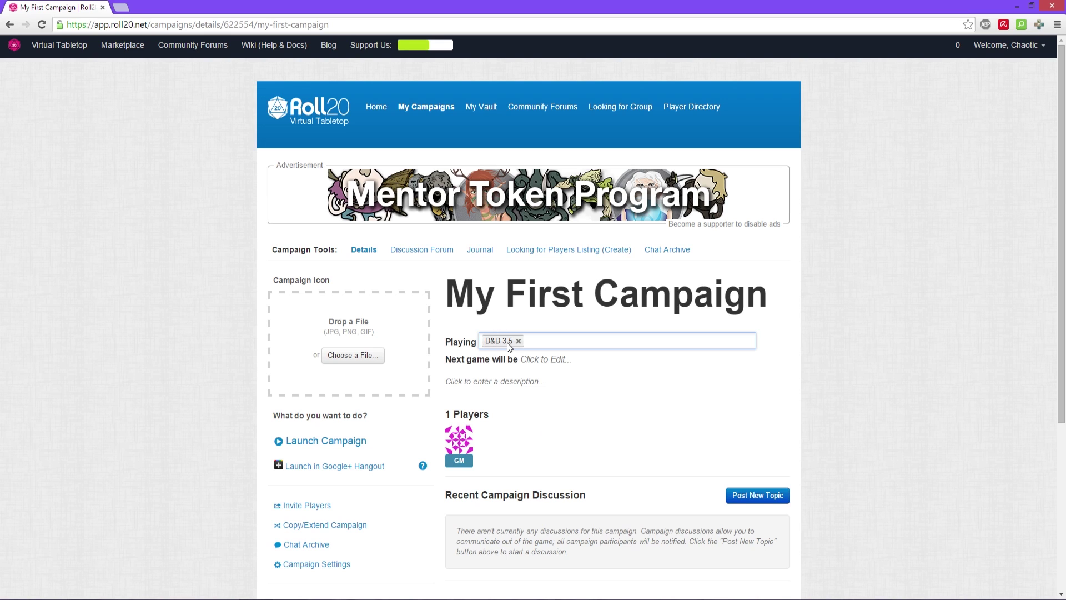
Add and then remove D&D 4E, leaving D&D 3.5 as the only game.
click(538, 339)
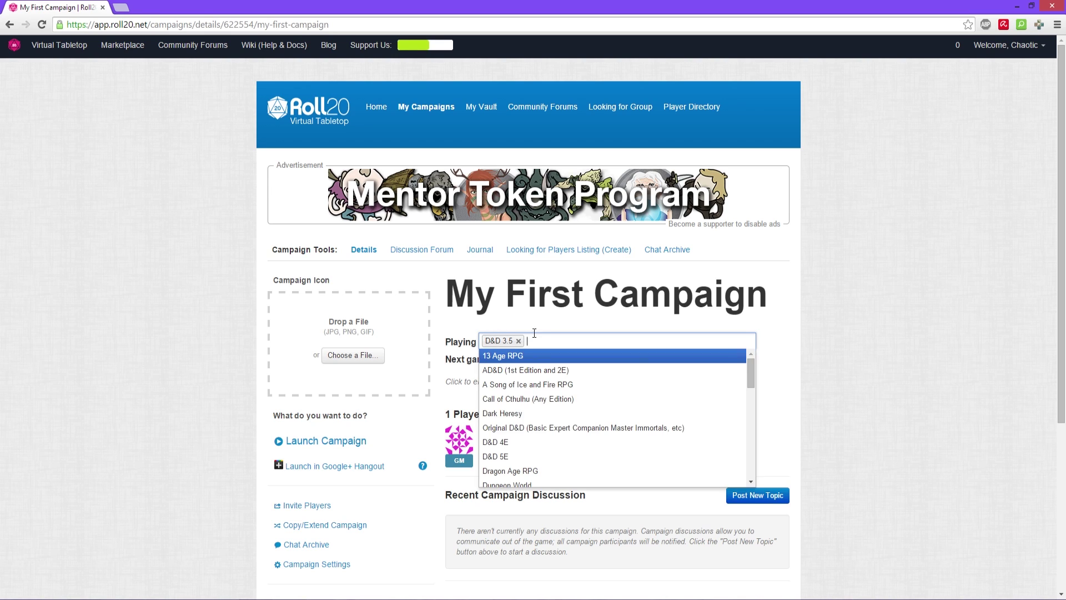
click(536, 444)
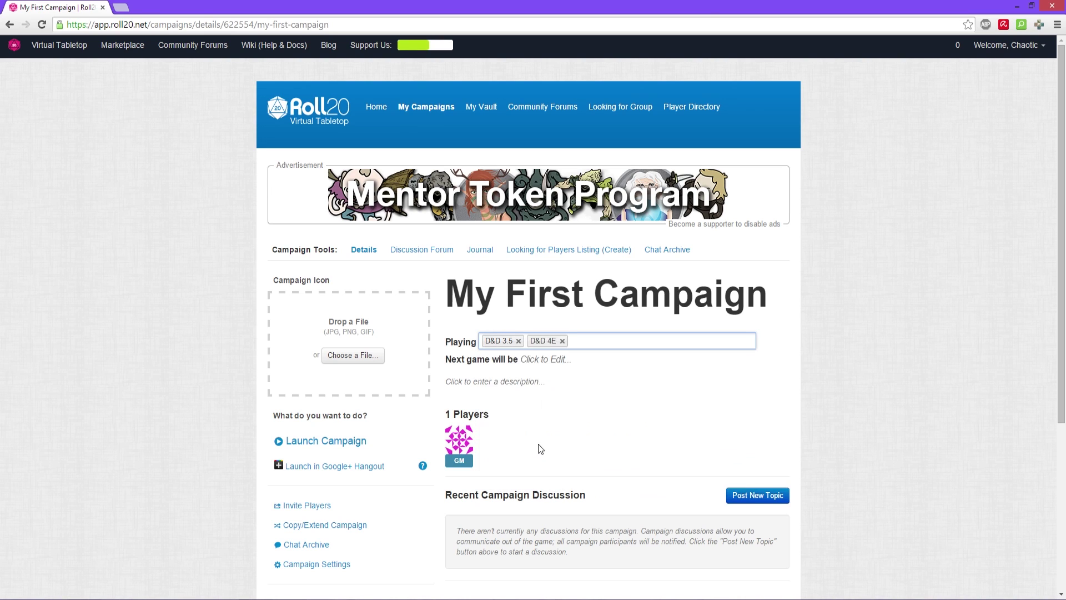
click(562, 342)
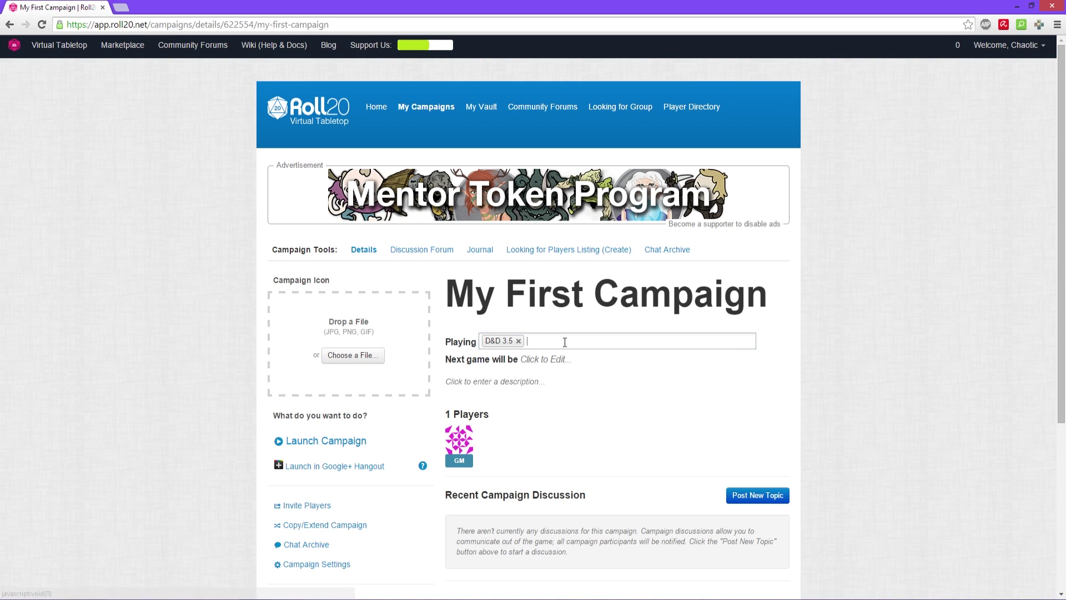
click(531, 339)
scroll(560, 428, down, 12)
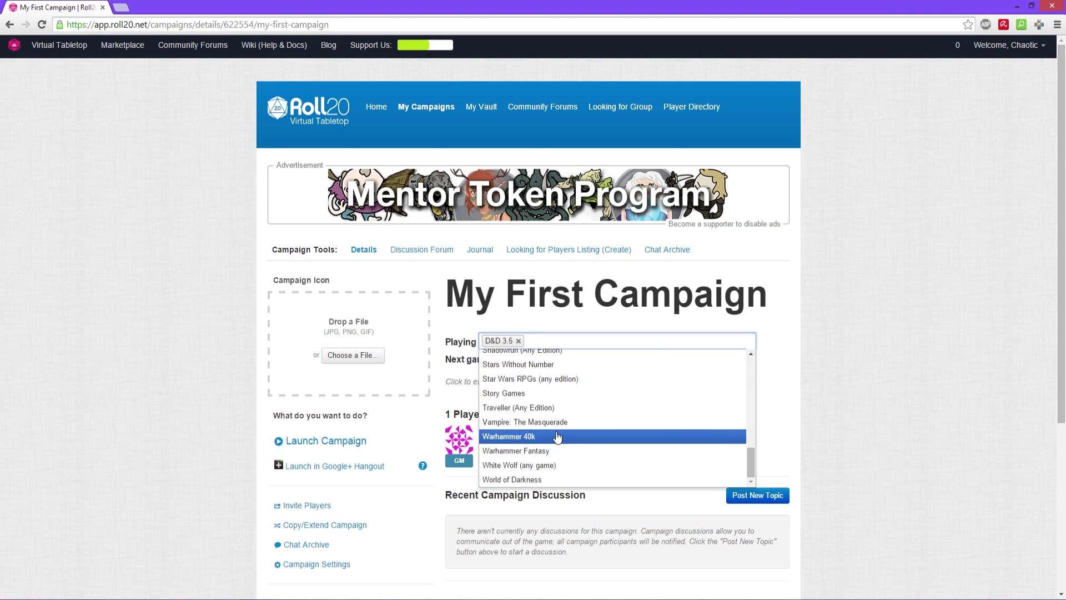
scroll(651, 232, up, 12)
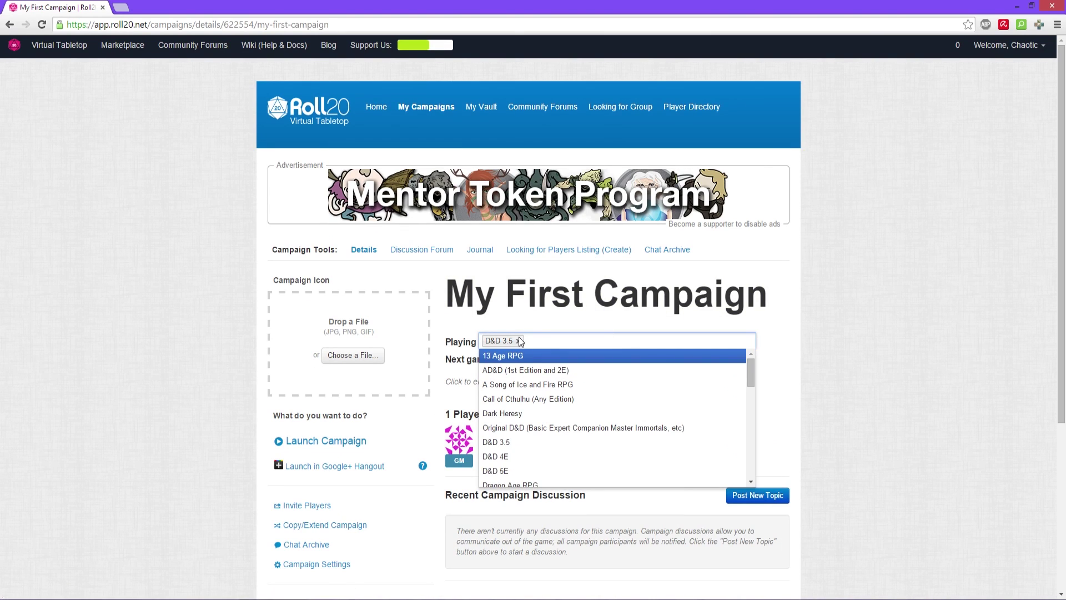
click(592, 325)
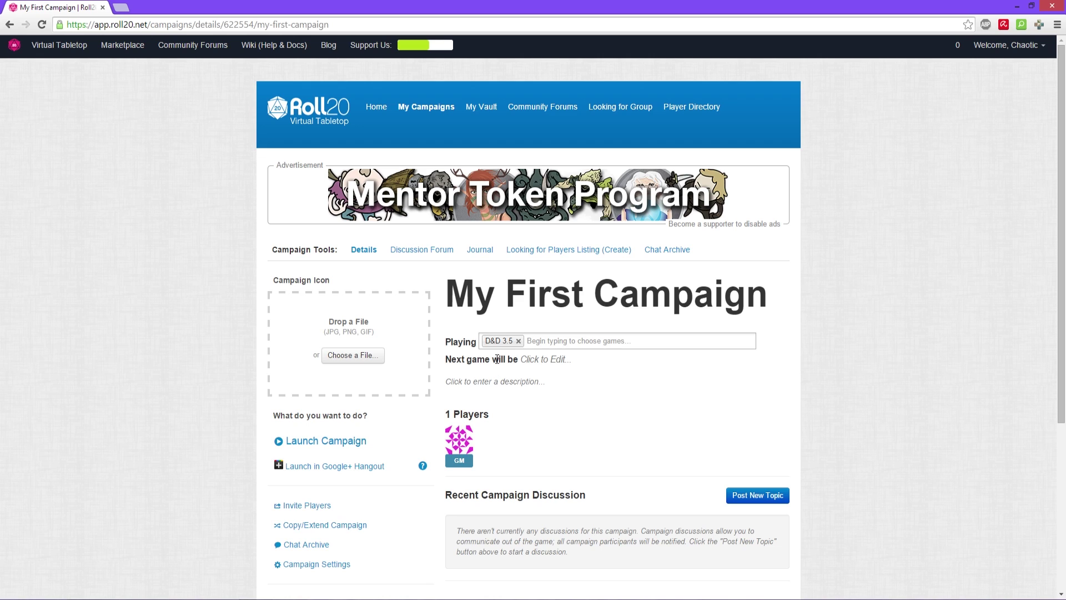
Set the next game to Thursday December 25 at 8:20 PM and save.
click(544, 359)
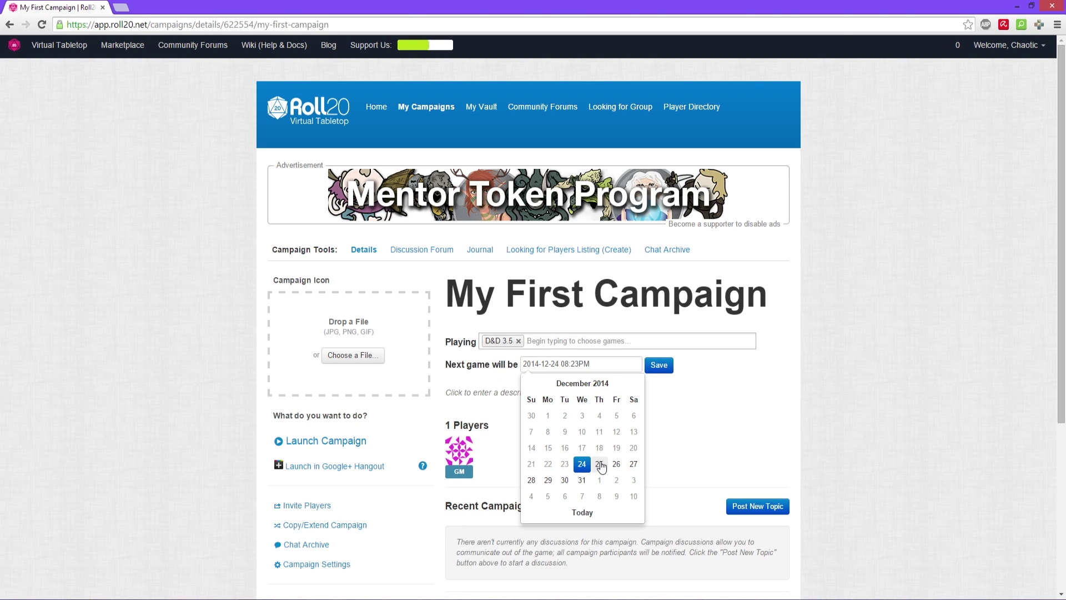
click(599, 463)
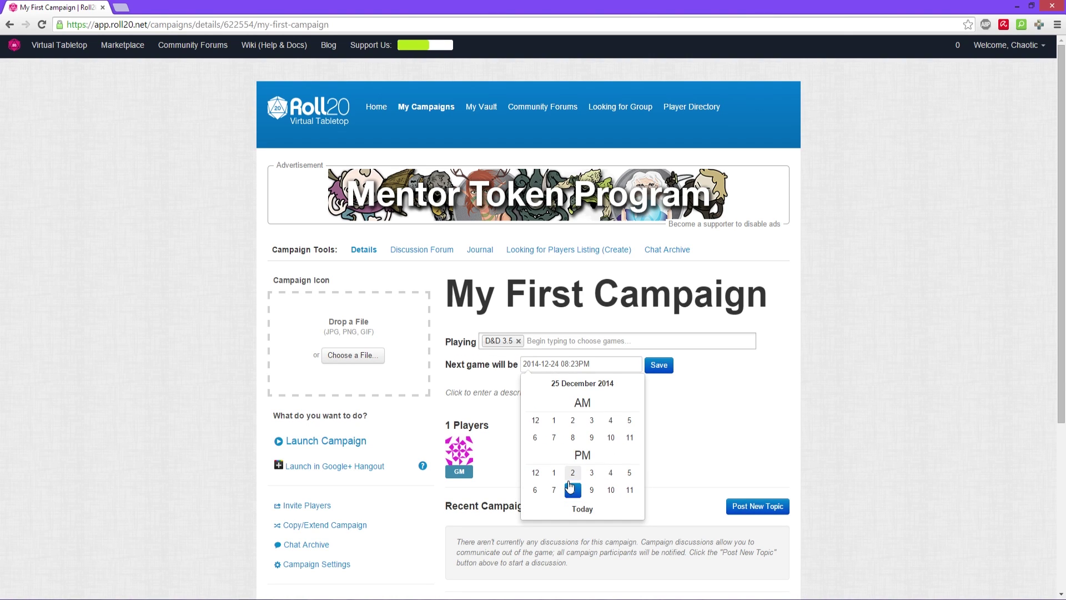
click(574, 490)
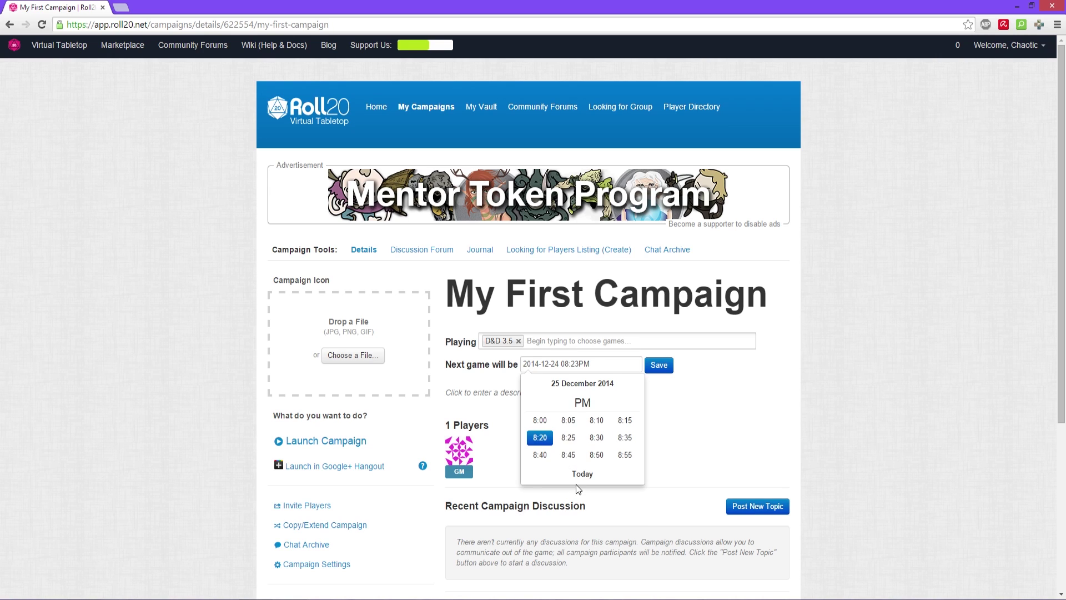
click(541, 438)
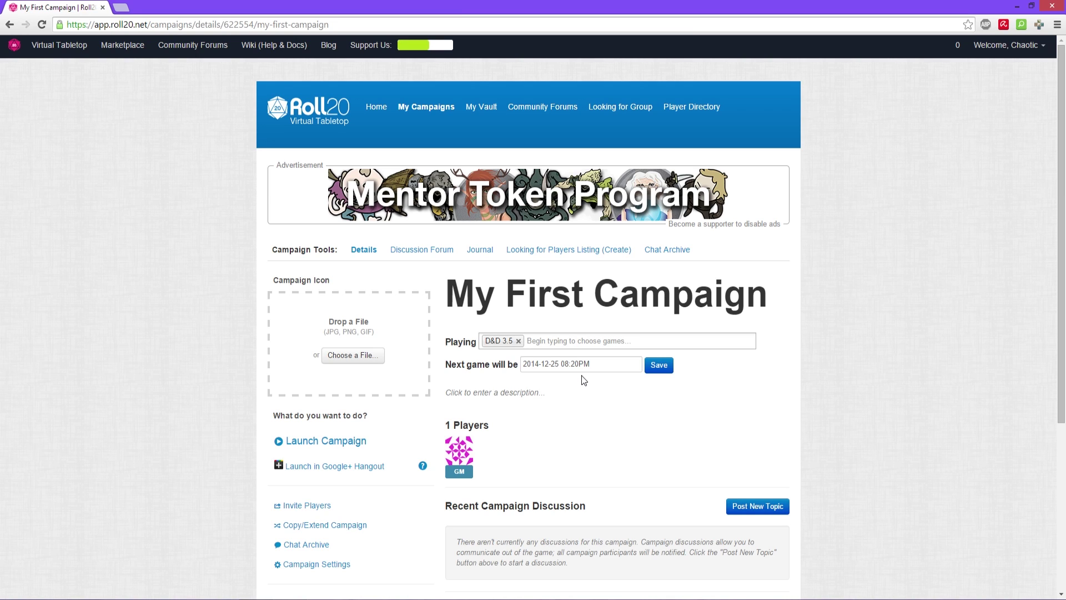
click(659, 365)
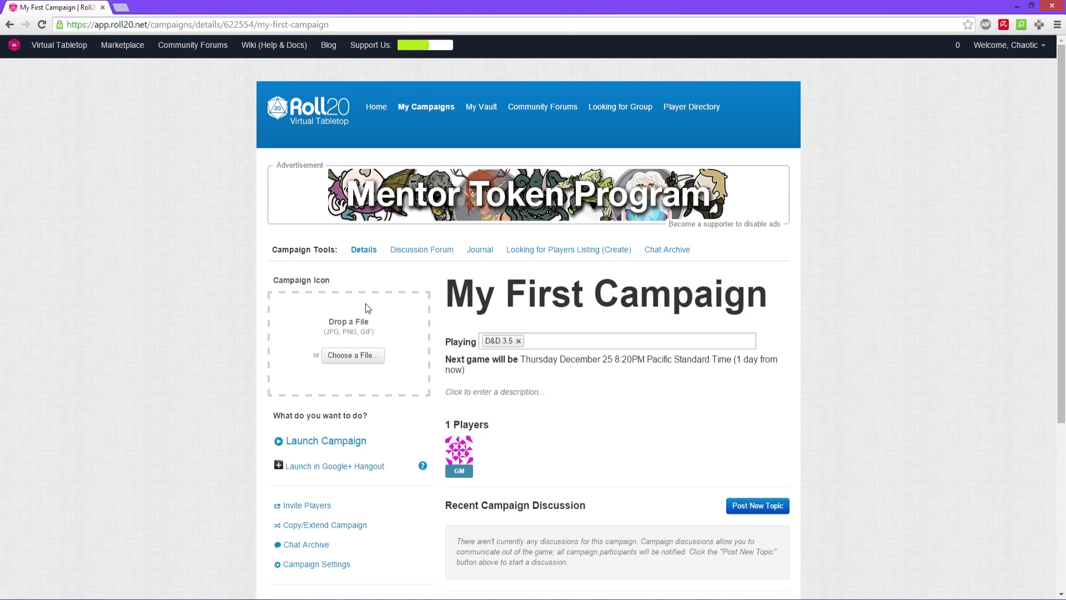
scroll(537, 425, down, 1)
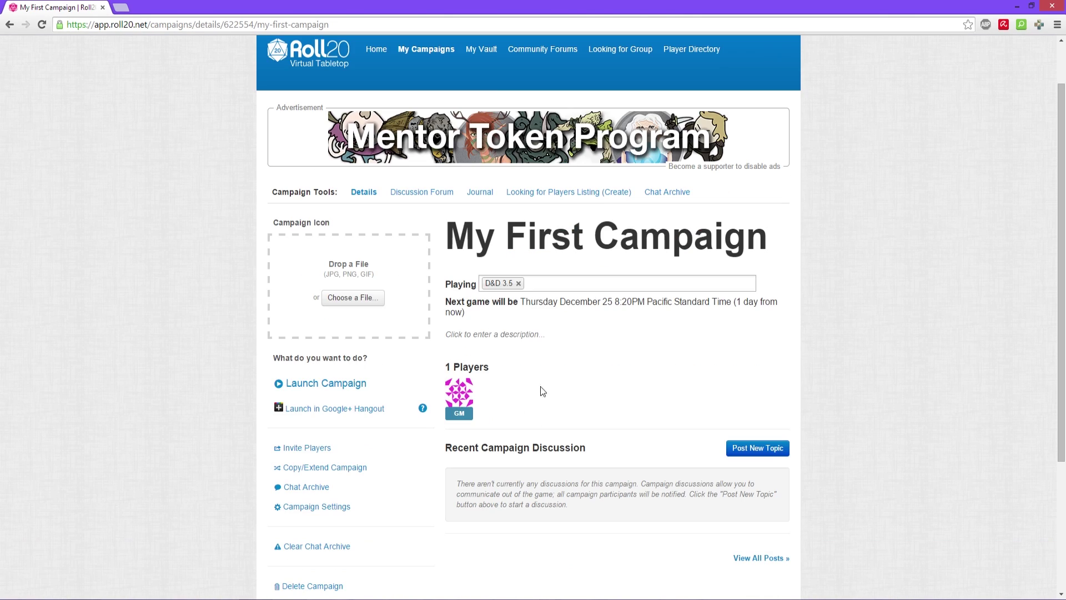
Enter the description 'Play my game!' and save the changes.
click(466, 336)
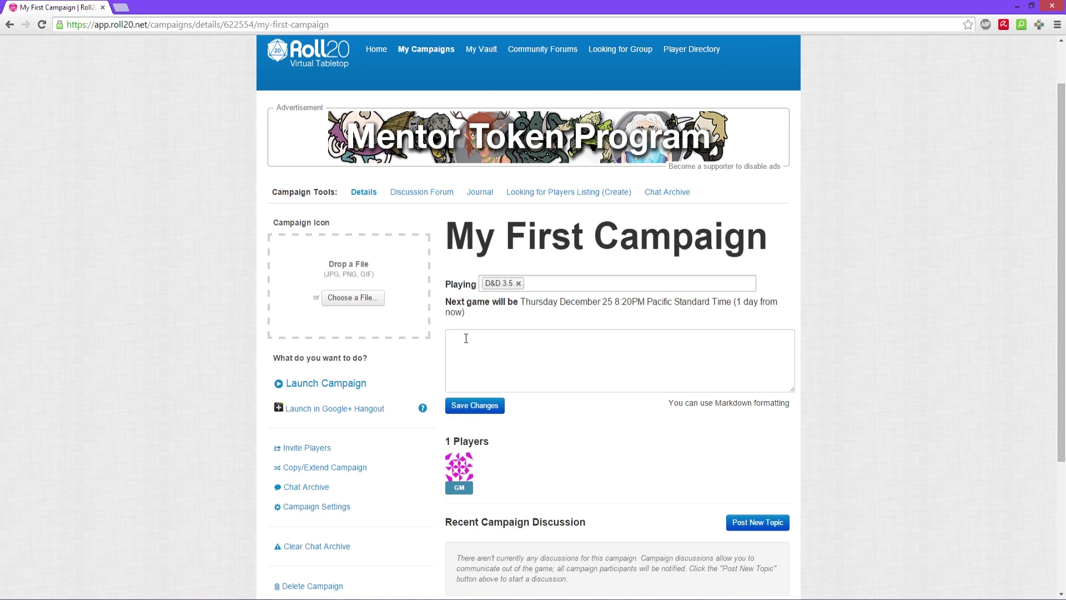
click(466, 338)
text(Play my game)
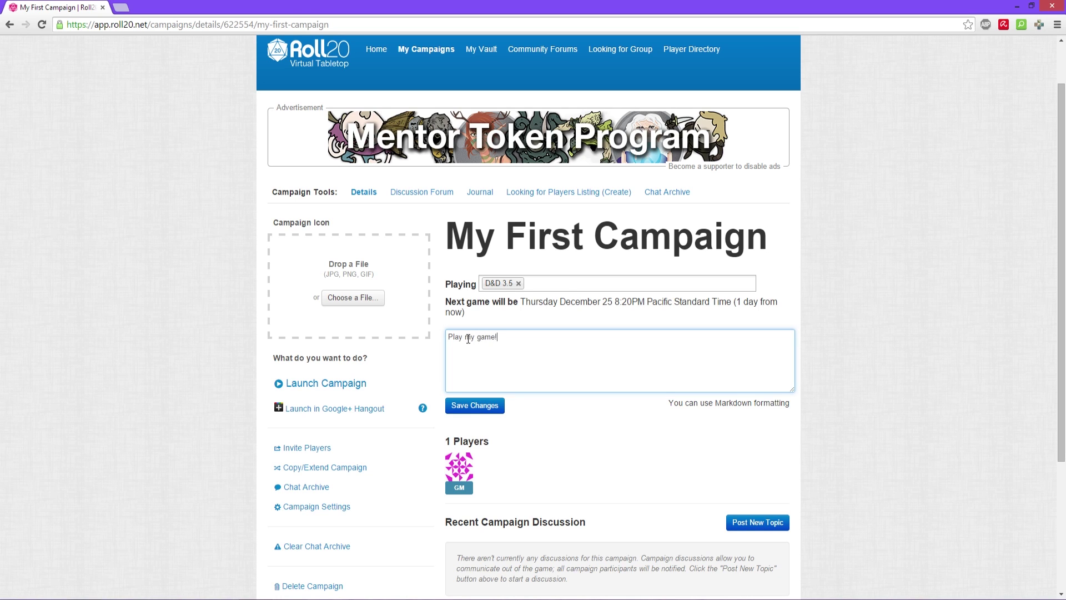
text(!)
click(479, 408)
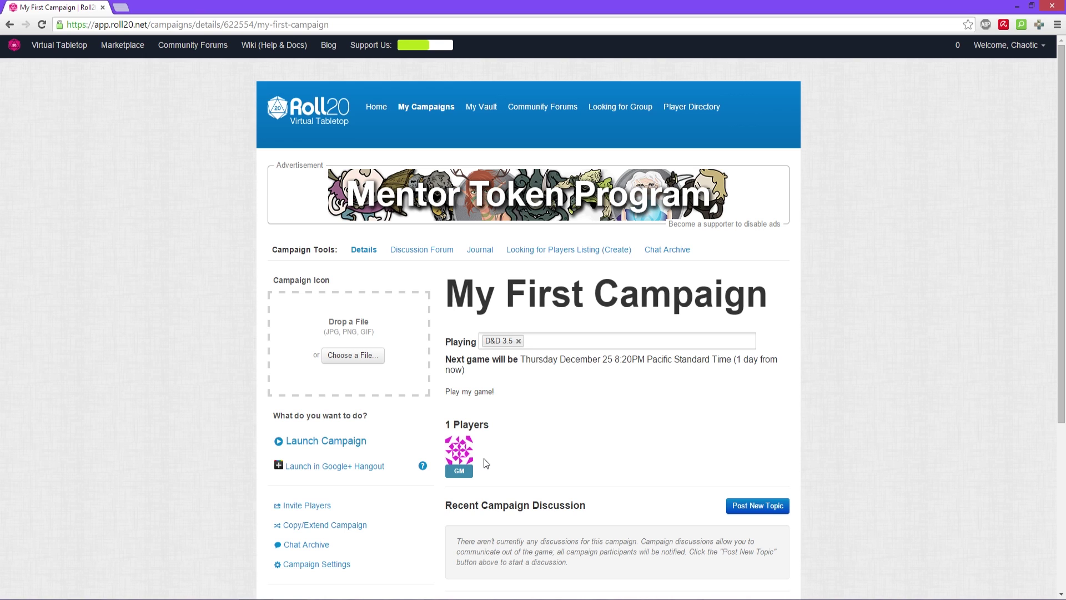
scroll(482, 465, down, 2)
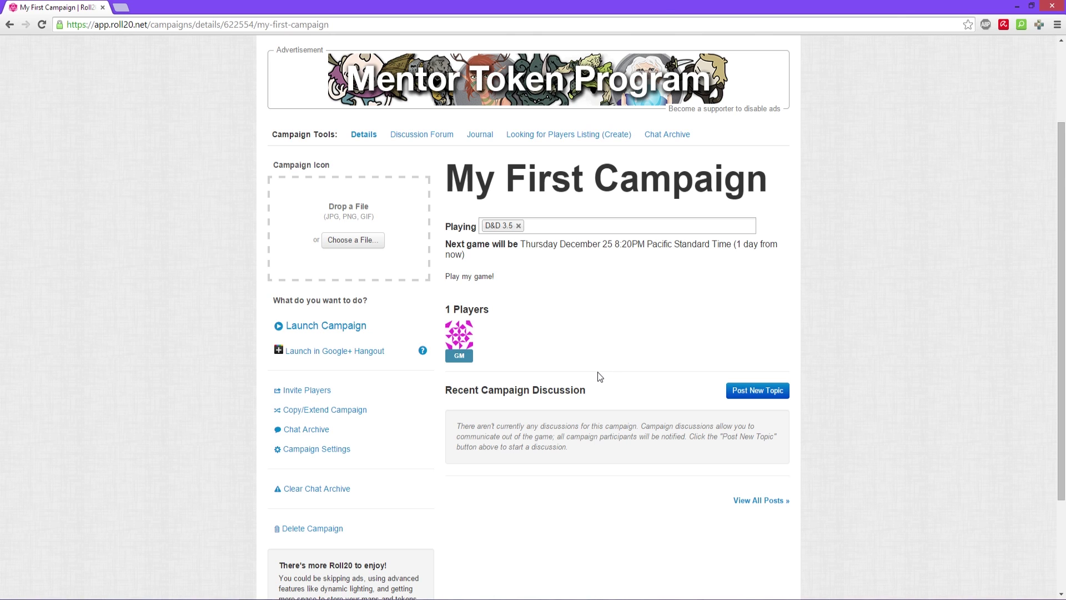
scroll(600, 377, up, 2)
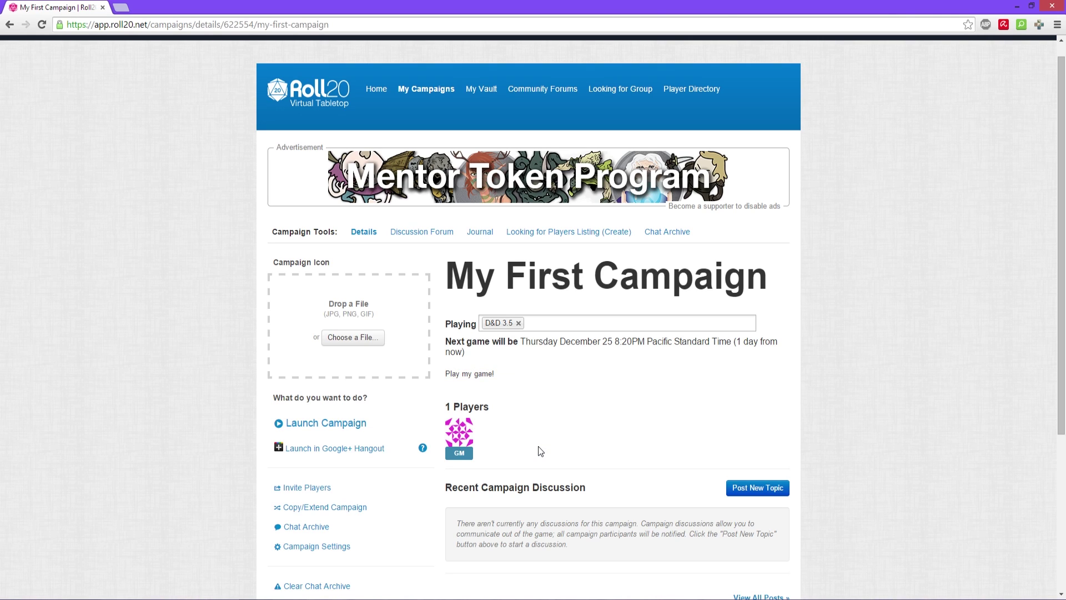
scroll(548, 401, down, 1)
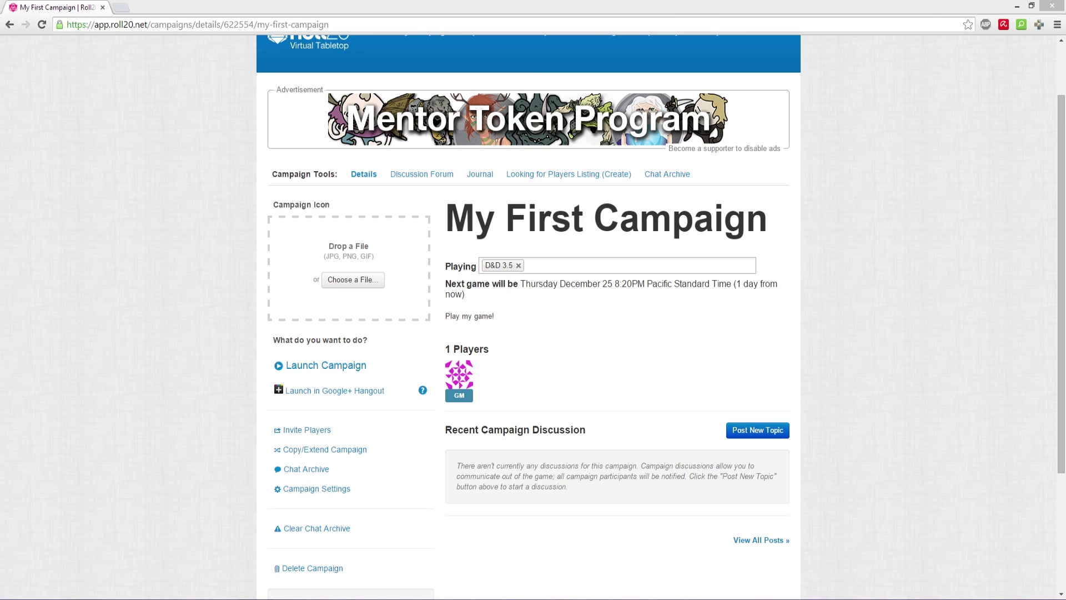
Launch My First Campaign on the virtual tabletop.
click(333, 365)
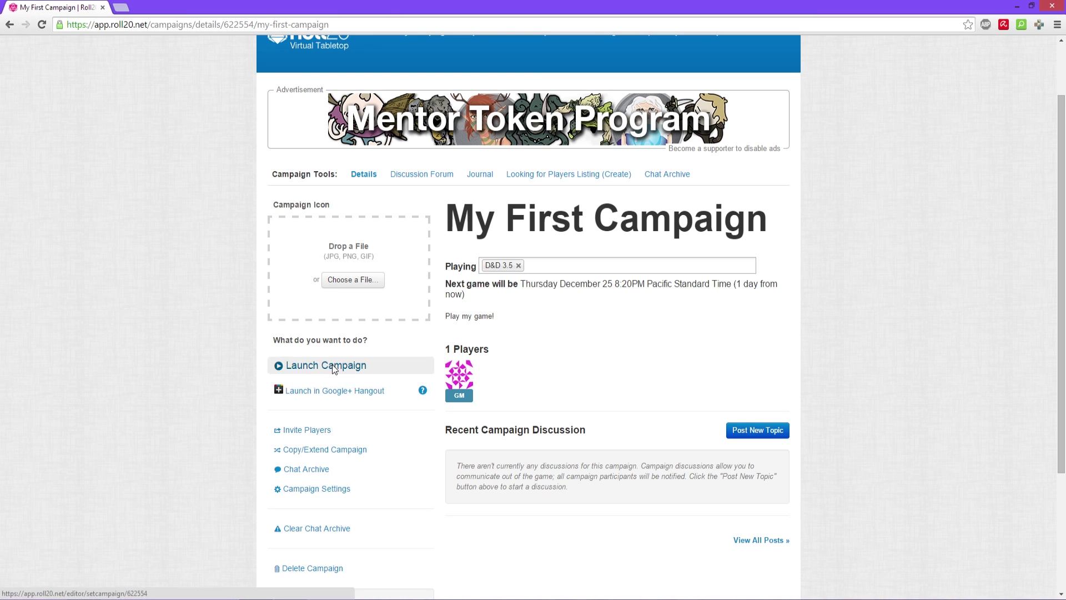